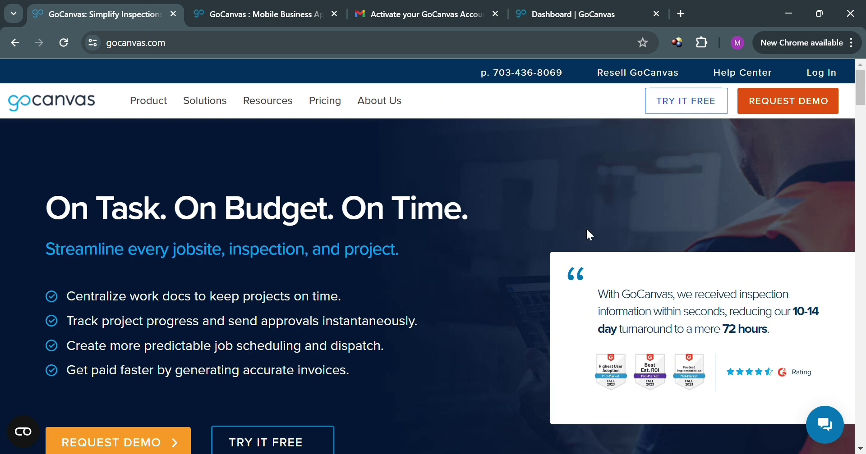
Step: Scroll up and down through the open page to review its content
{"action": "scroll", "coordinate": [468, 310], "scroll_direction": "down", "scroll_amount": 5}
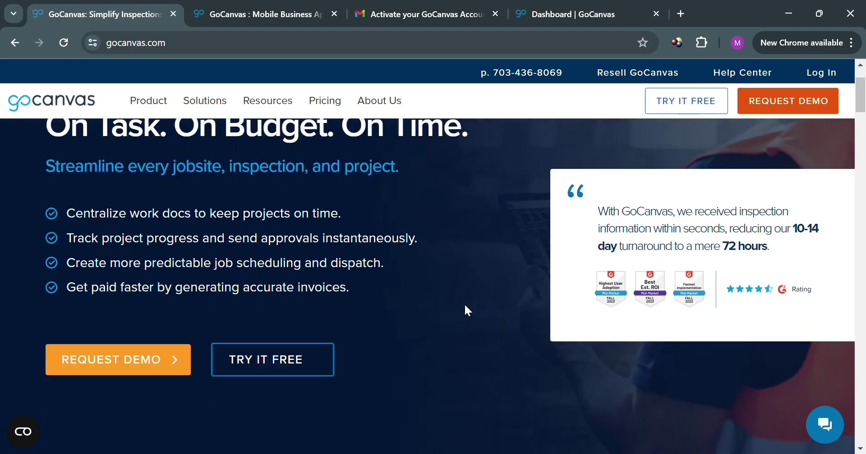
{"action": "scroll", "coordinate": [467, 311], "scroll_direction": "up", "scroll_amount": 5}
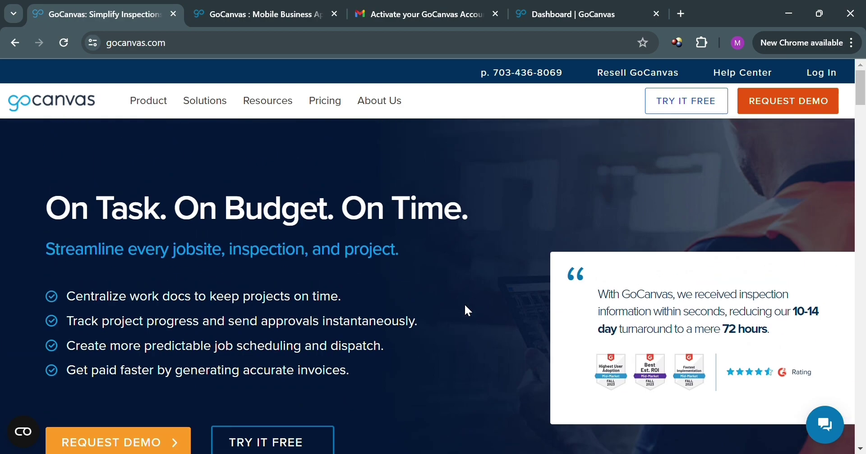
{"action": "scroll", "coordinate": [468, 311], "scroll_direction": "down", "scroll_amount": 5}
{"action": "scroll", "coordinate": [467, 310], "scroll_direction": "down", "scroll_amount": 5}
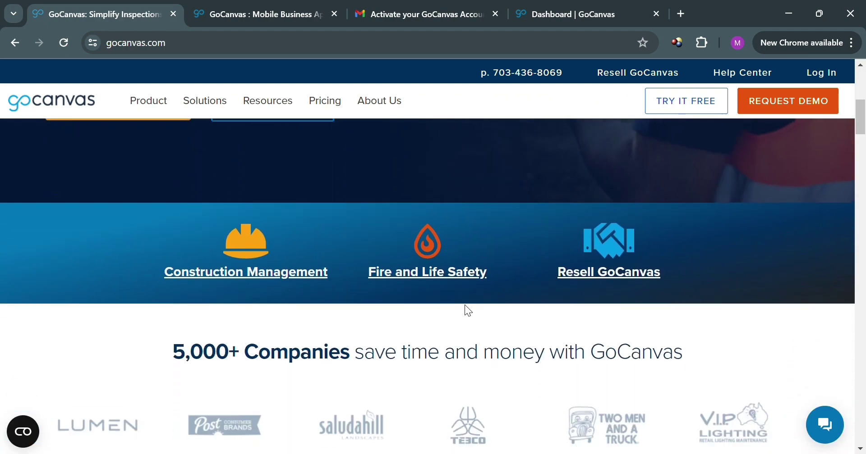
{"action": "scroll", "coordinate": [467, 310], "scroll_direction": "down", "scroll_amount": 10}
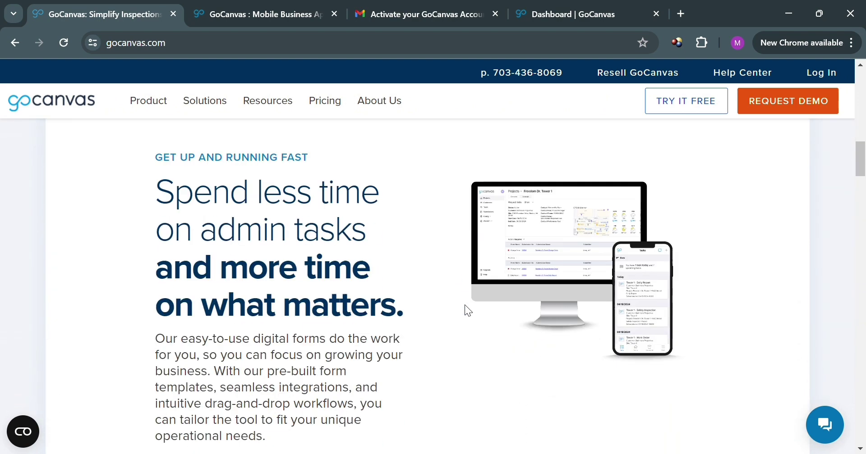
{"action": "scroll", "coordinate": [497, 302], "scroll_direction": "down", "scroll_amount": 2}
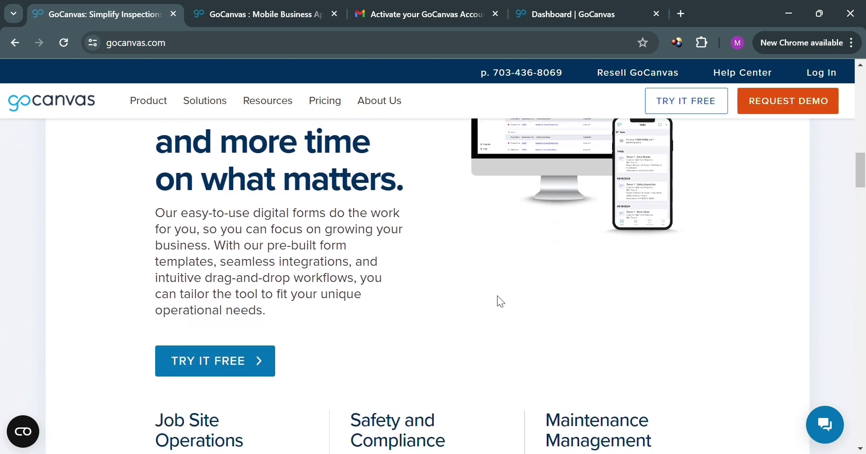
{"action": "scroll", "coordinate": [500, 301], "scroll_direction": "down", "scroll_amount": 4}
{"action": "scroll", "coordinate": [498, 297], "scroll_direction": "down", "scroll_amount": 2}
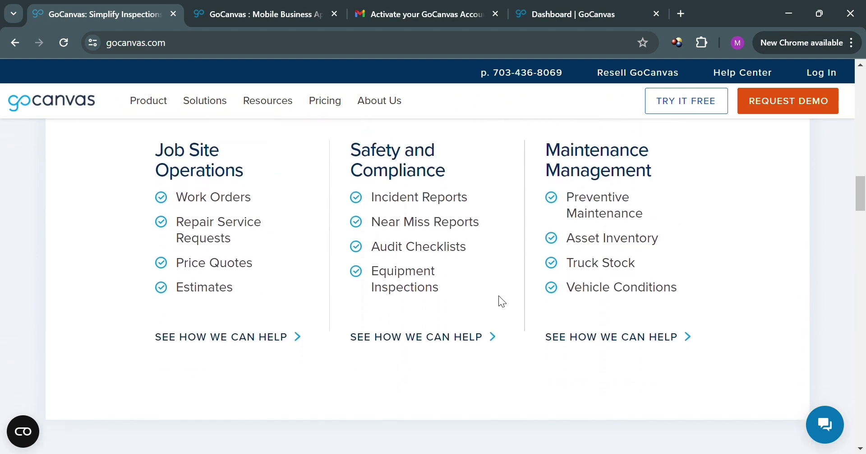
{"action": "scroll", "coordinate": [498, 297], "scroll_direction": "down", "scroll_amount": 4}
{"action": "scroll", "coordinate": [498, 297], "scroll_direction": "down", "scroll_amount": 4}
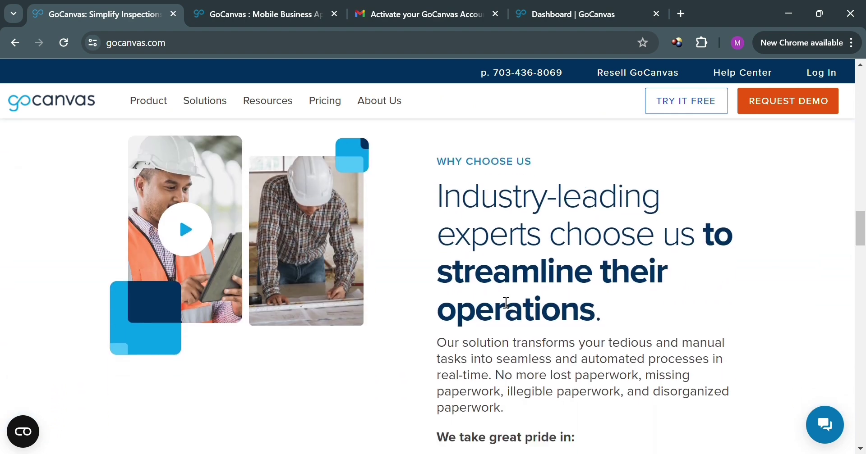
{"action": "scroll", "coordinate": [505, 303], "scroll_direction": "down", "scroll_amount": 2}
{"action": "scroll", "coordinate": [506, 303], "scroll_direction": "down", "scroll_amount": 9}
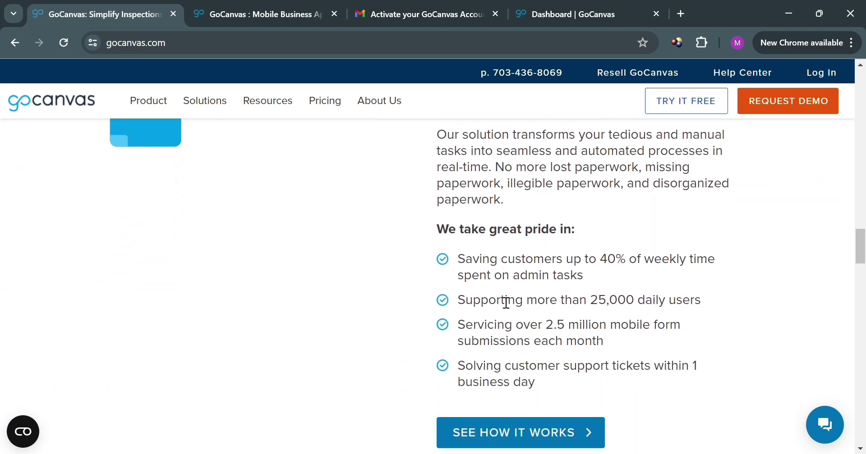
{"action": "scroll", "coordinate": [506, 302], "scroll_direction": "down", "scroll_amount": 5}
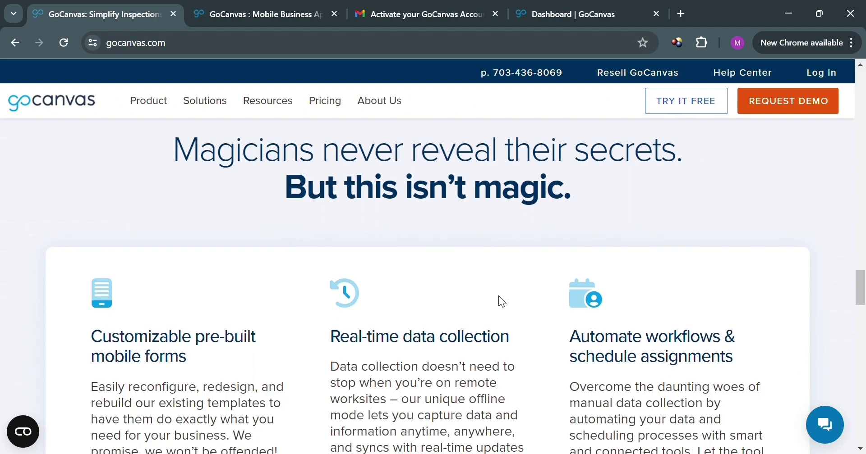
{"action": "scroll", "coordinate": [501, 301], "scroll_direction": "down", "scroll_amount": 2}
{"action": "scroll", "coordinate": [504, 302], "scroll_direction": "down", "scroll_amount": 6}
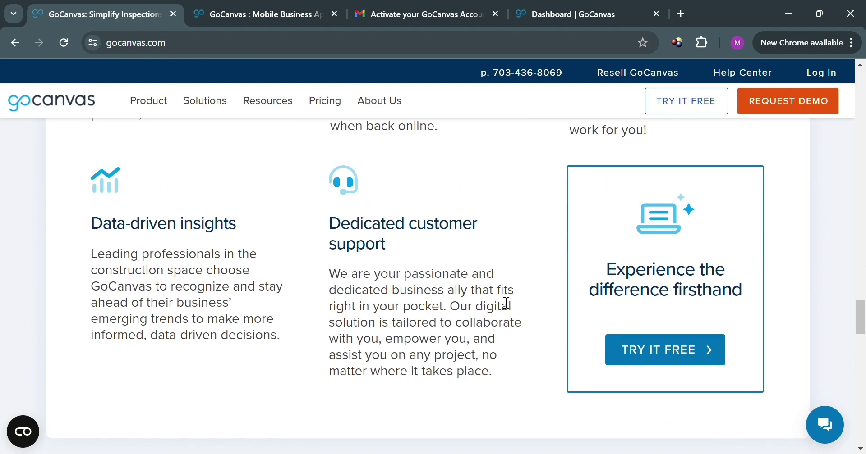
{"action": "scroll", "coordinate": [506, 302], "scroll_direction": "up", "scroll_amount": 7}
{"action": "scroll", "coordinate": [506, 302], "scroll_direction": "down", "scroll_amount": 4}
{"action": "scroll", "coordinate": [505, 303], "scroll_direction": "down", "scroll_amount": 10}
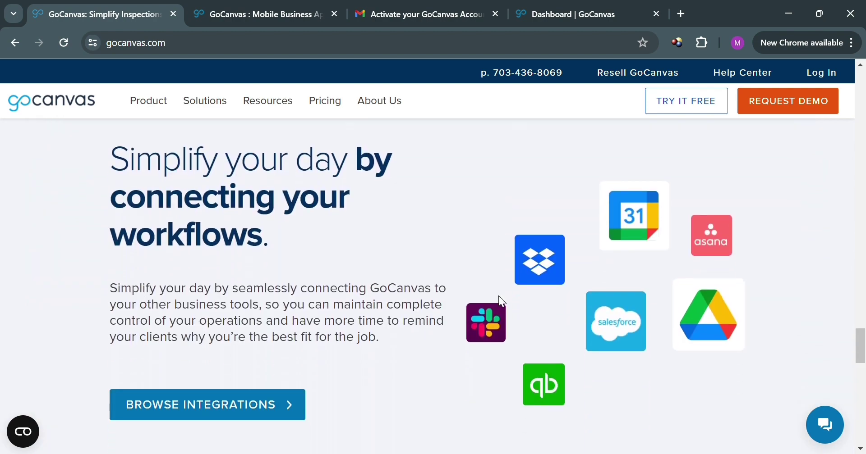
{"action": "scroll", "coordinate": [502, 301], "scroll_direction": "down", "scroll_amount": 7}
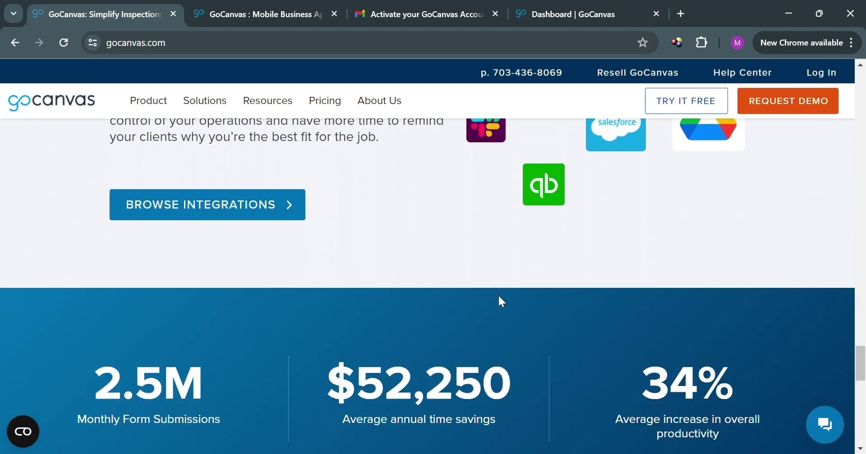
{"action": "scroll", "coordinate": [502, 302], "scroll_direction": "down", "scroll_amount": 7}
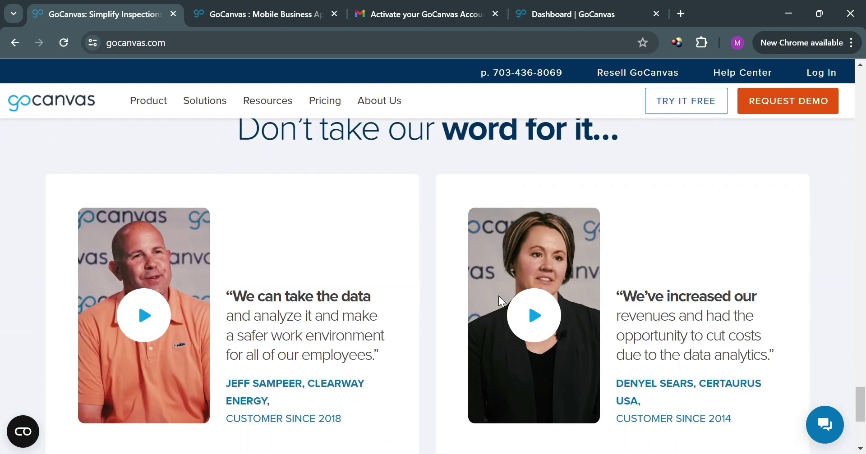
{"action": "scroll", "coordinate": [504, 302], "scroll_direction": "down", "scroll_amount": 5}
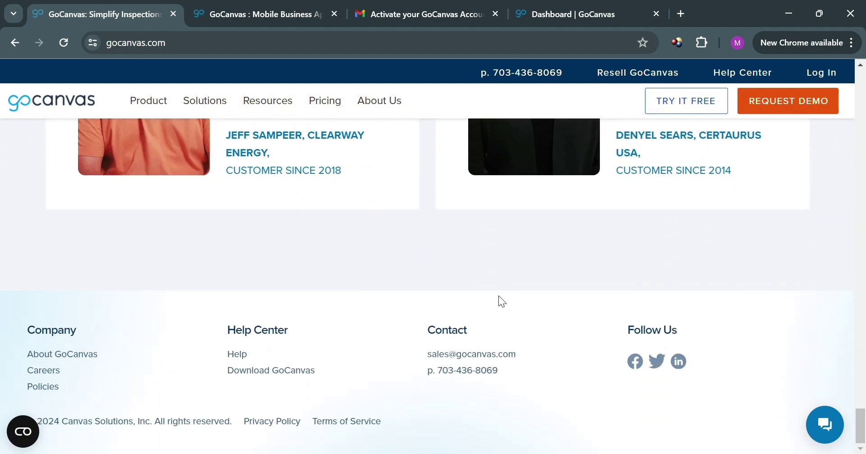
{"action": "scroll", "coordinate": [502, 301], "scroll_direction": "up", "scroll_amount": 17}
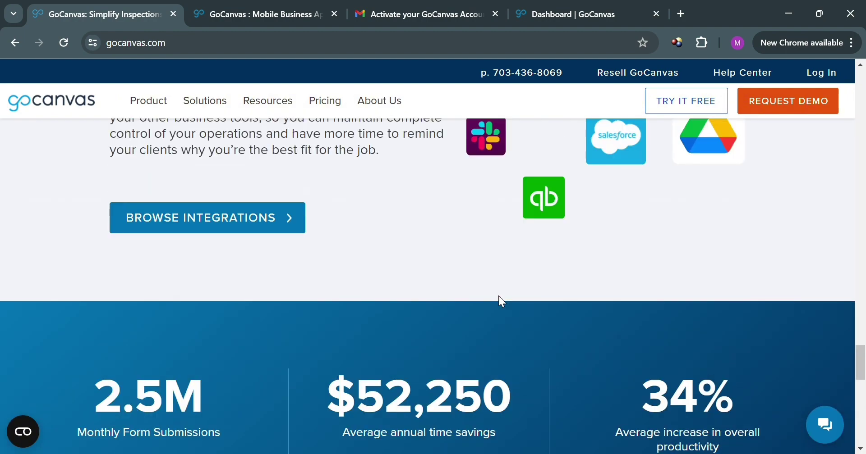
{"action": "scroll", "coordinate": [501, 302], "scroll_direction": "up", "scroll_amount": 10}
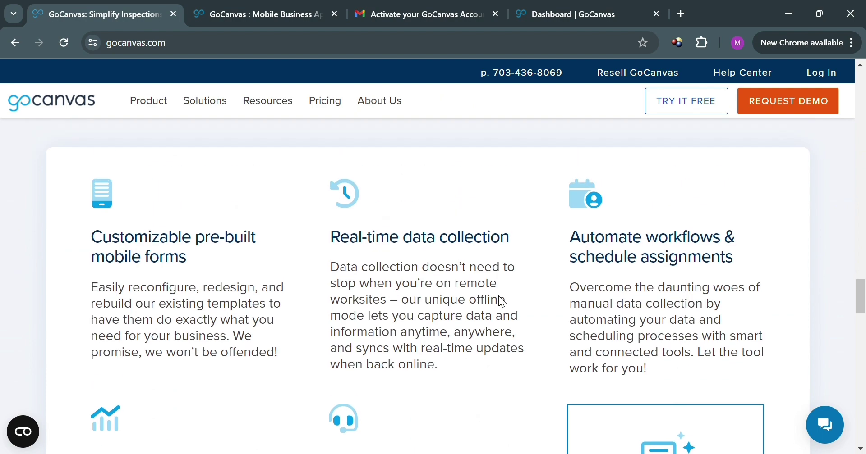
{"action": "scroll", "coordinate": [506, 303], "scroll_direction": "up", "scroll_amount": 12}
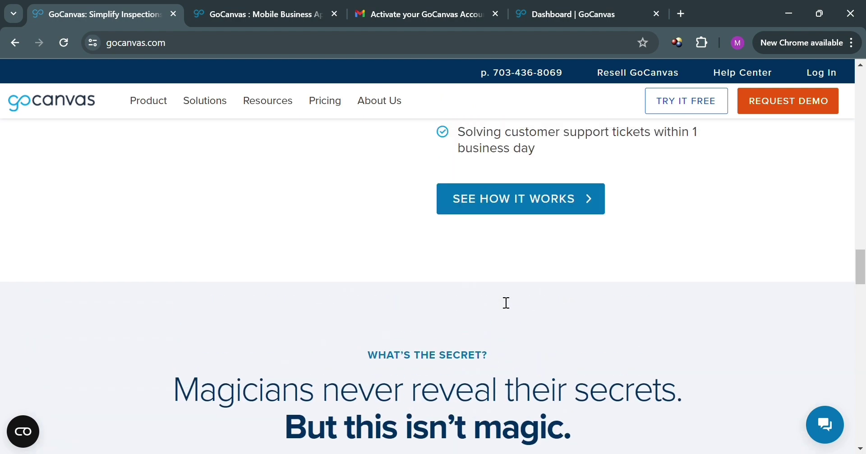
{"action": "scroll", "coordinate": [506, 302], "scroll_direction": "up", "scroll_amount": 12}
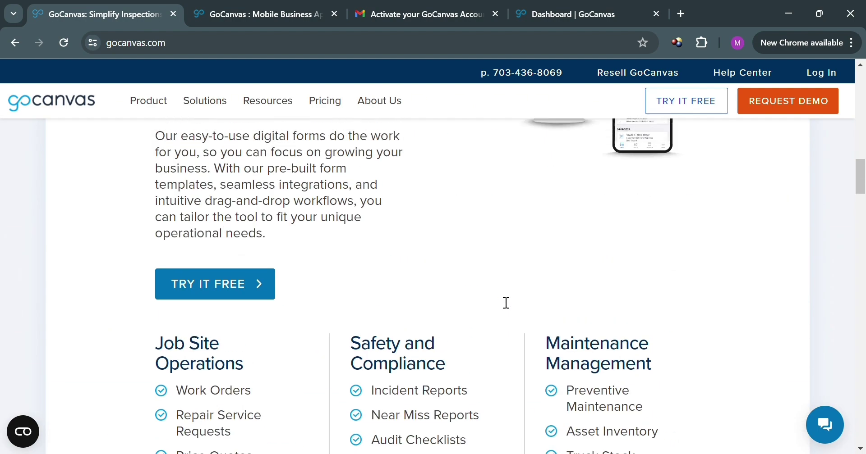
{"action": "scroll", "coordinate": [499, 300], "scroll_direction": "up", "scroll_amount": 6}
{"action": "scroll", "coordinate": [499, 300], "scroll_direction": "down", "scroll_amount": 1}
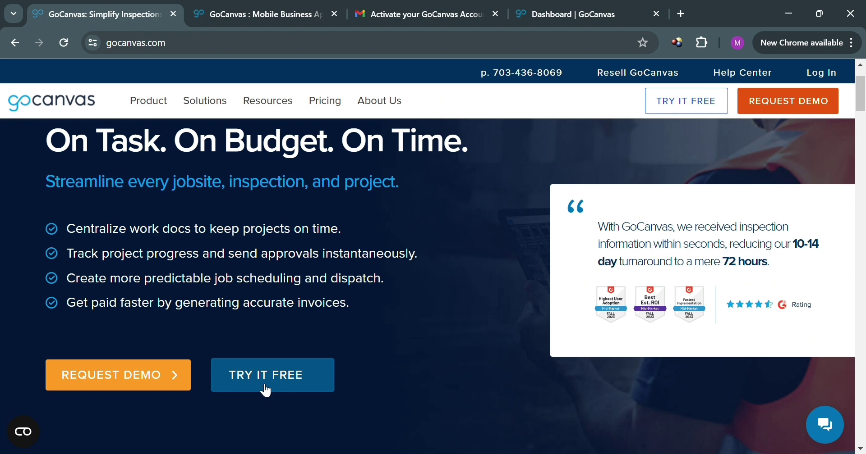
Step: Switch to the free-trial signup page and scroll through the form
{"action": "left_click", "coordinate": [265, 6]}
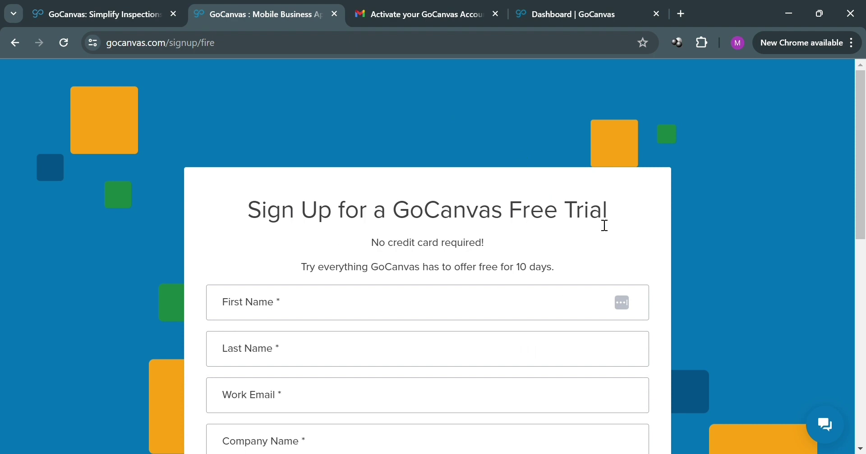
{"action": "scroll", "coordinate": [537, 226], "scroll_direction": "down", "scroll_amount": 6}
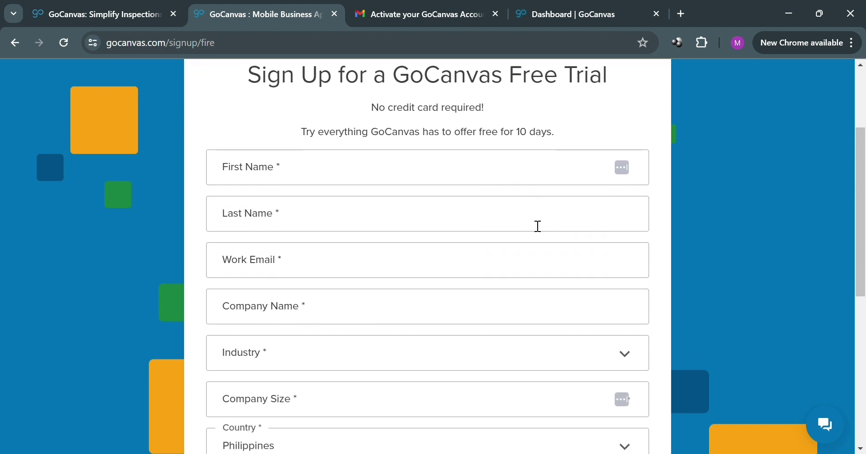
{"action": "scroll", "coordinate": [538, 226], "scroll_direction": "up", "scroll_amount": 5}
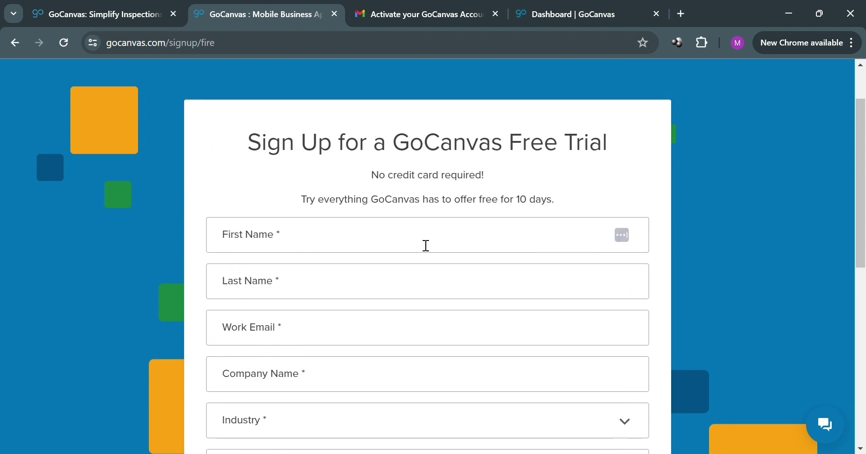
{"action": "scroll", "coordinate": [448, 343], "scroll_direction": "down", "scroll_amount": 3}
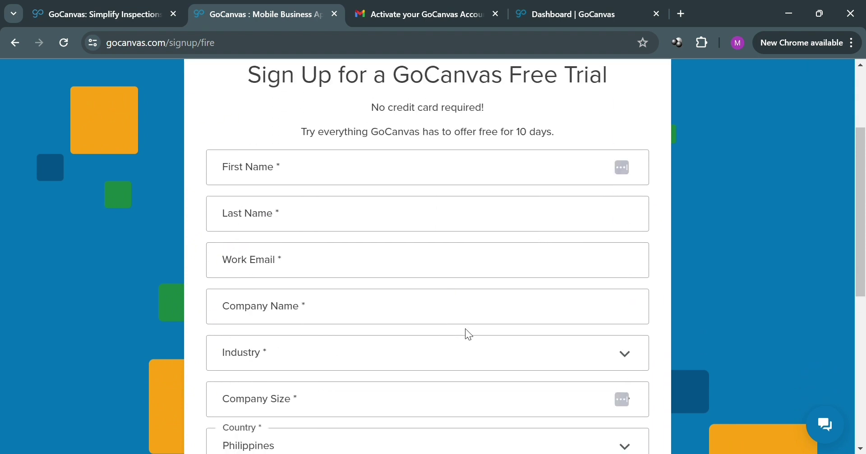
{"action": "scroll", "coordinate": [503, 318], "scroll_direction": "down", "scroll_amount": 2}
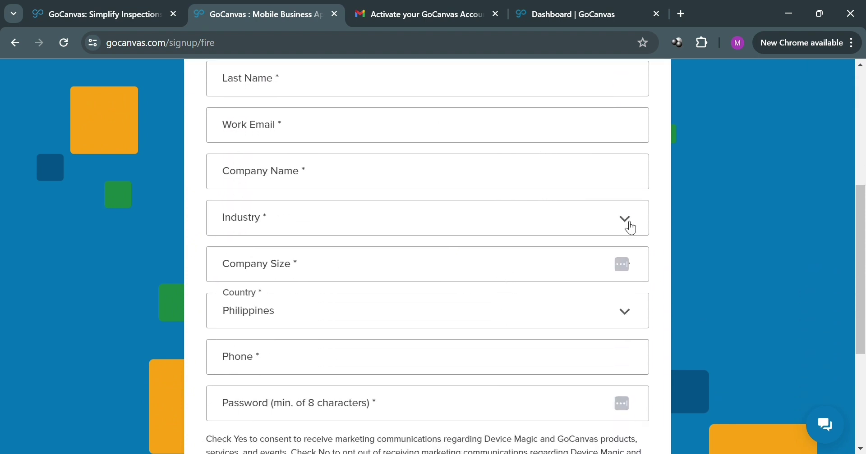
Step: Show the Industry choices, close them unselected, and scroll to the form's end
{"action": "left_click", "coordinate": [631, 228]}
{"action": "scroll", "coordinate": [441, 284], "scroll_direction": "down", "scroll_amount": 2}
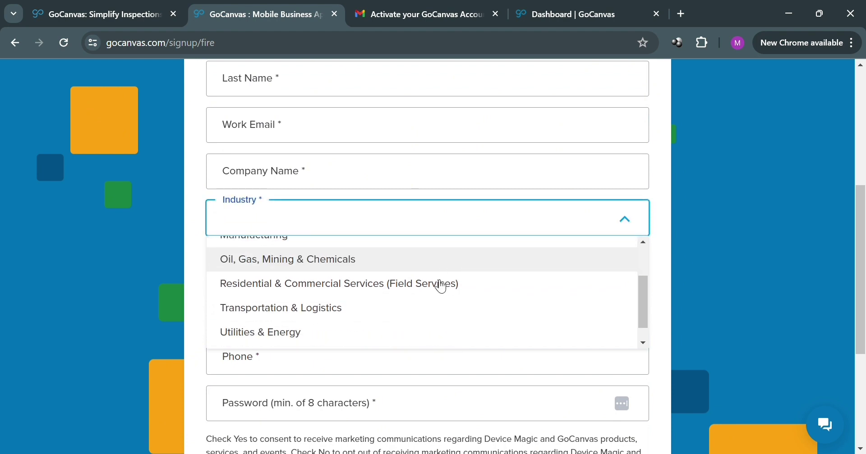
{"action": "scroll", "coordinate": [552, 323], "scroll_direction": "down", "scroll_amount": 1}
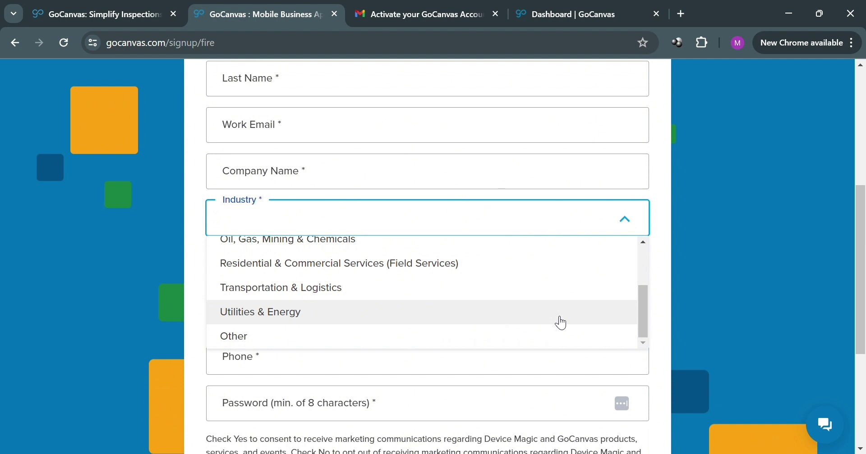
{"action": "left_click", "coordinate": [759, 257]}
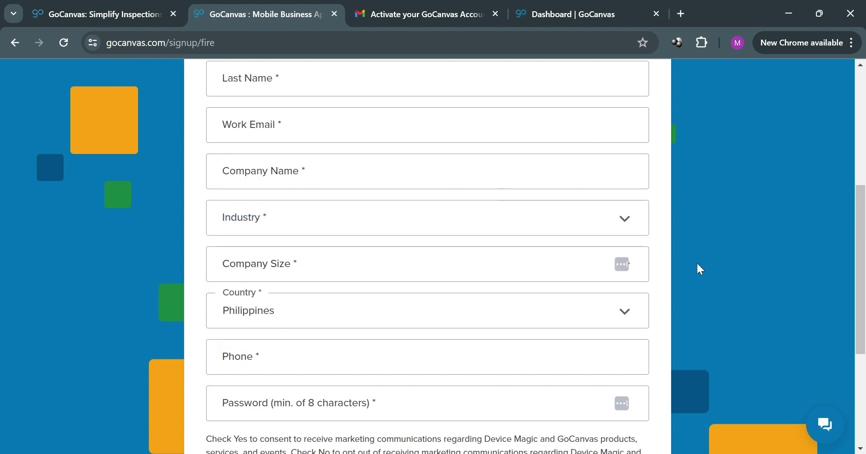
{"action": "scroll", "coordinate": [700, 268], "scroll_direction": "down", "scroll_amount": 5}
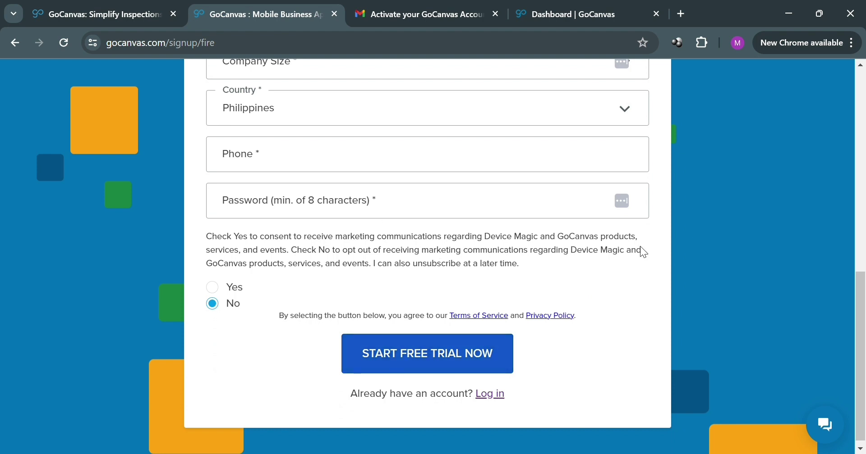
Step: Read the GoCanvas activation email in Gmail, then return to the Dashboard tab
{"action": "left_click", "coordinate": [422, 7]}
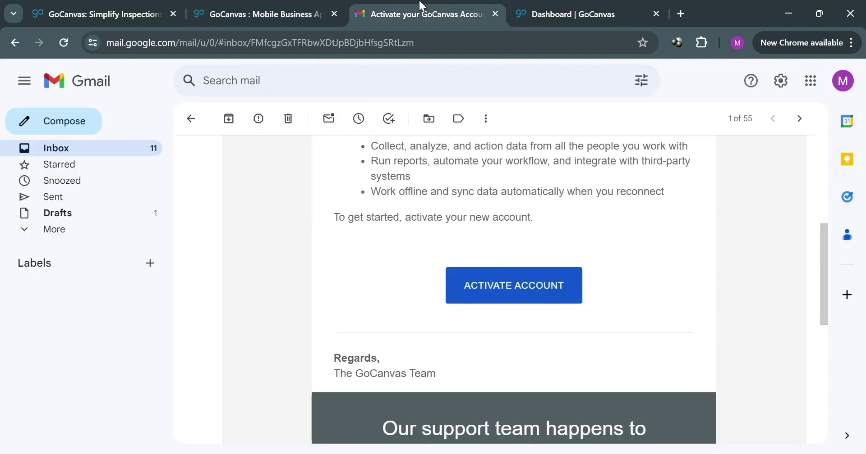
{"action": "scroll", "coordinate": [596, 289], "scroll_direction": "up", "scroll_amount": 6}
{"action": "scroll", "coordinate": [604, 286], "scroll_direction": "down", "scroll_amount": 6}
{"action": "left_click", "coordinate": [562, 5]}
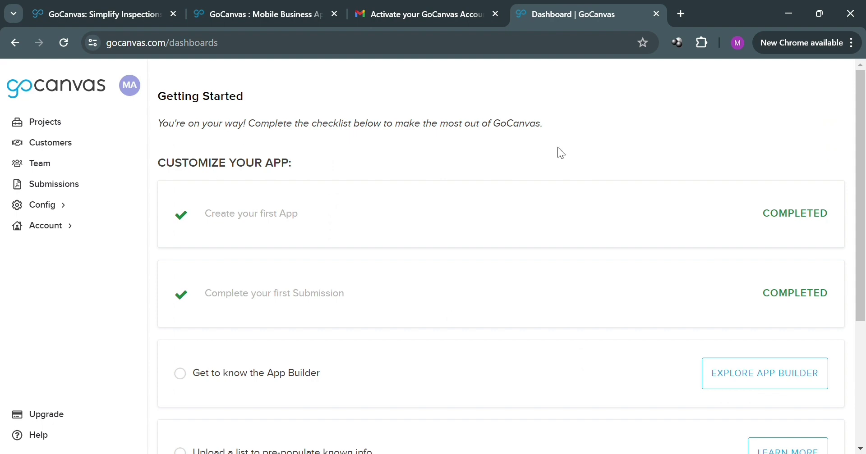
{"action": "scroll", "coordinate": [496, 223], "scroll_direction": "down", "scroll_amount": 4}
{"action": "scroll", "coordinate": [493, 218], "scroll_direction": "up", "scroll_amount": 4}
{"action": "scroll", "coordinate": [493, 218], "scroll_direction": "down", "scroll_amount": 4}
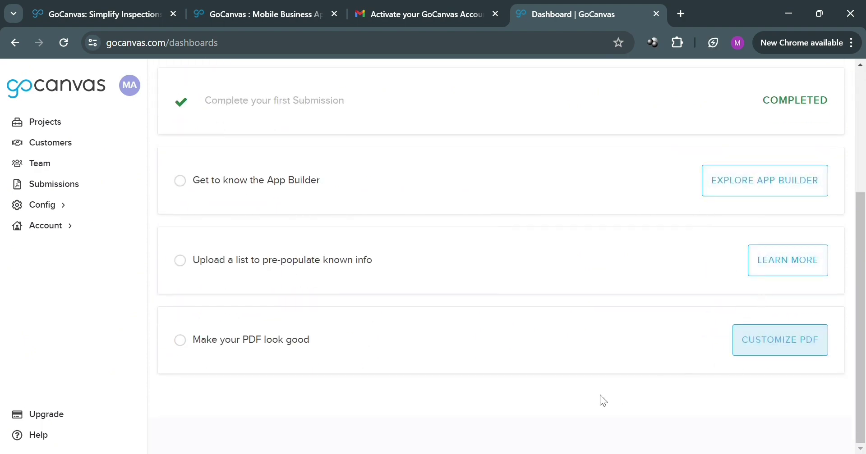
{"action": "scroll", "coordinate": [229, 344], "scroll_direction": "up", "scroll_amount": 4}
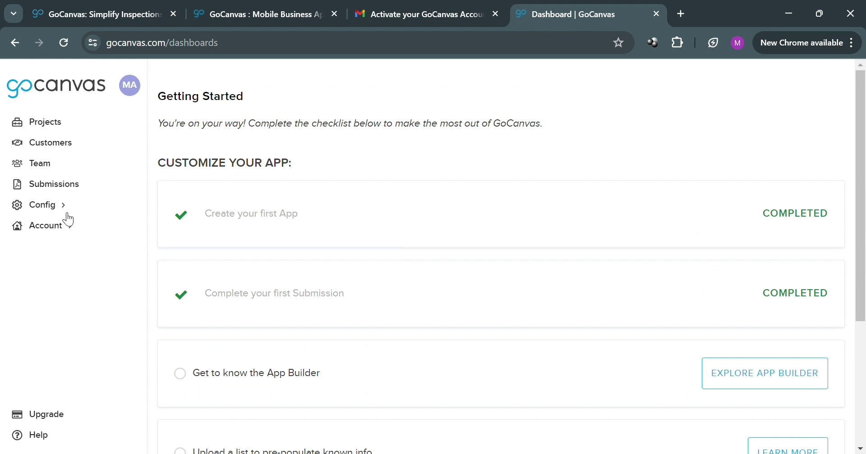
Step: Go to the empty Projects page and start a New Project
{"action": "left_click", "coordinate": [58, 127]}
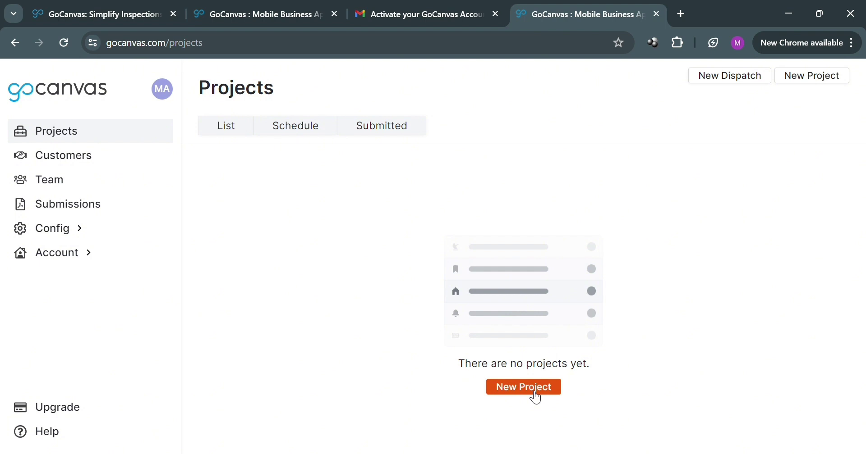
{"action": "left_click", "coordinate": [534, 396]}
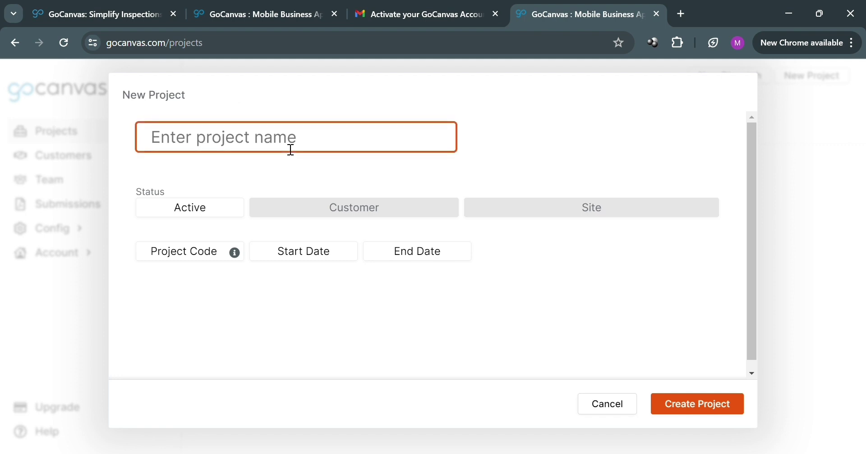
Step: Create a project named 'Project 1'
{"action": "type", "text": "Projec"}
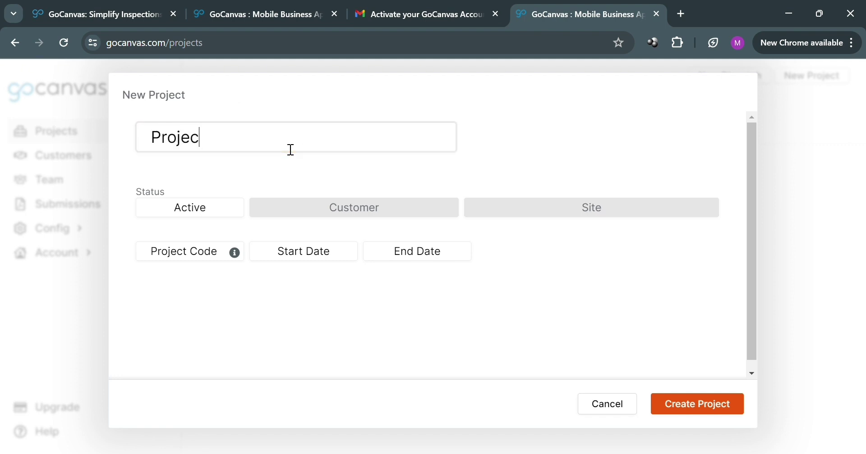
{"action": "type", "text": "t 1"}
{"action": "left_click", "coordinate": [698, 412]}
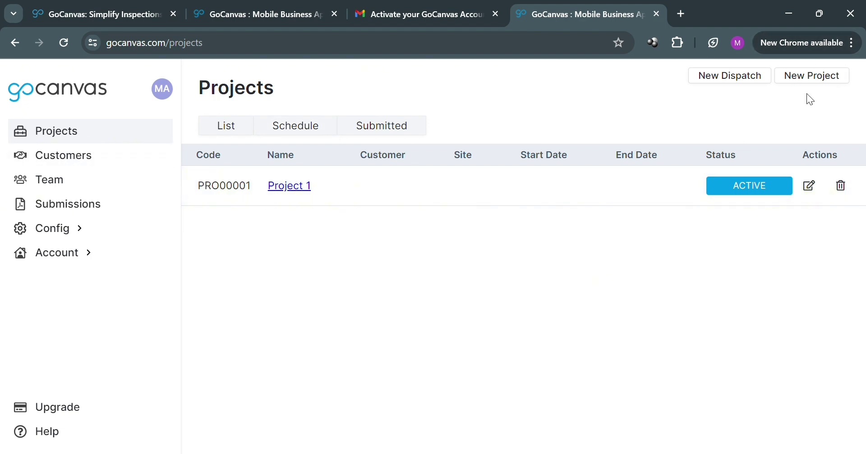
Step: Open Customers, glance at Sites, return to the List, and start a New Customer
{"action": "left_click", "coordinate": [120, 167]}
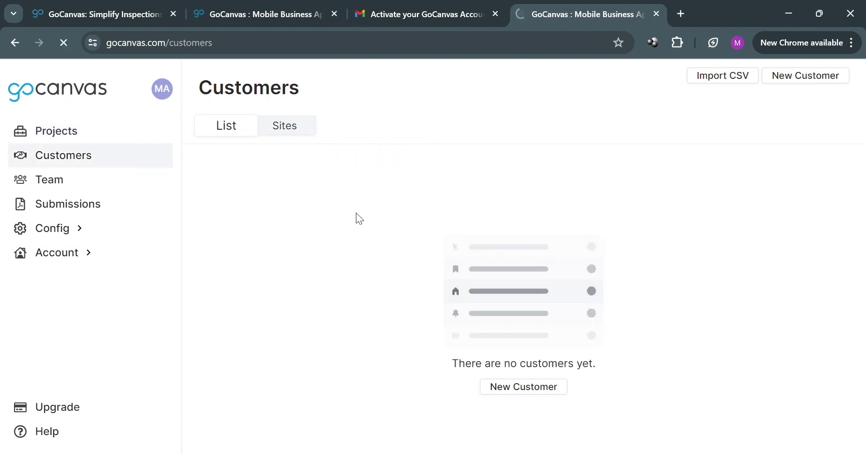
{"action": "left_click", "coordinate": [287, 130]}
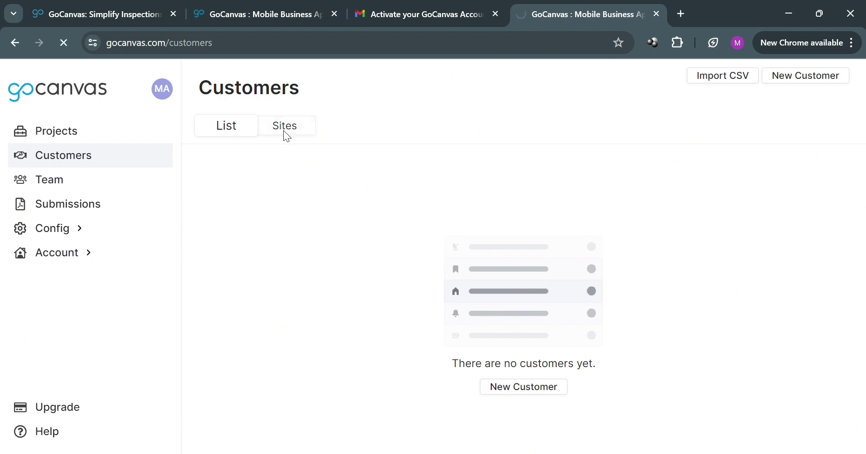
{"action": "left_click", "coordinate": [231, 135]}
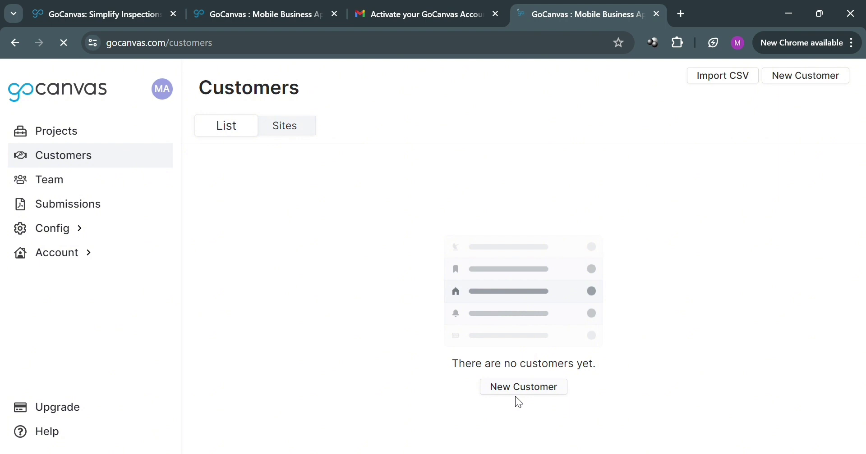
{"action": "left_click", "coordinate": [519, 388]}
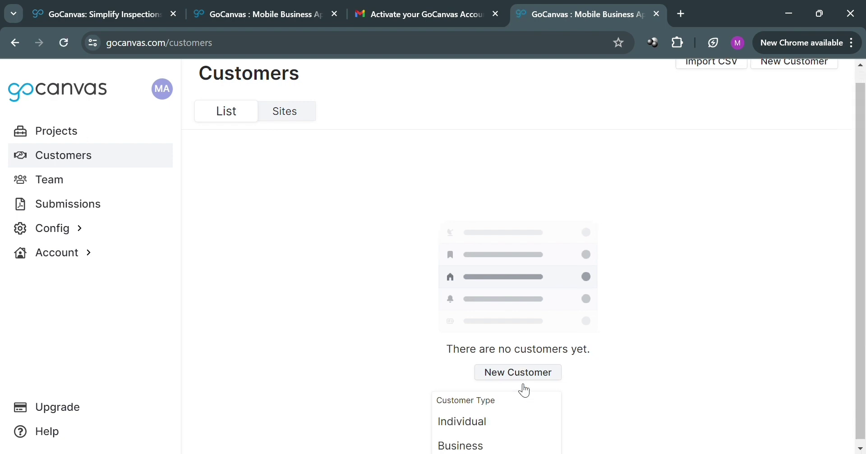
{"action": "left_click", "coordinate": [469, 419]}
{"action": "left_click", "coordinate": [158, 130]}
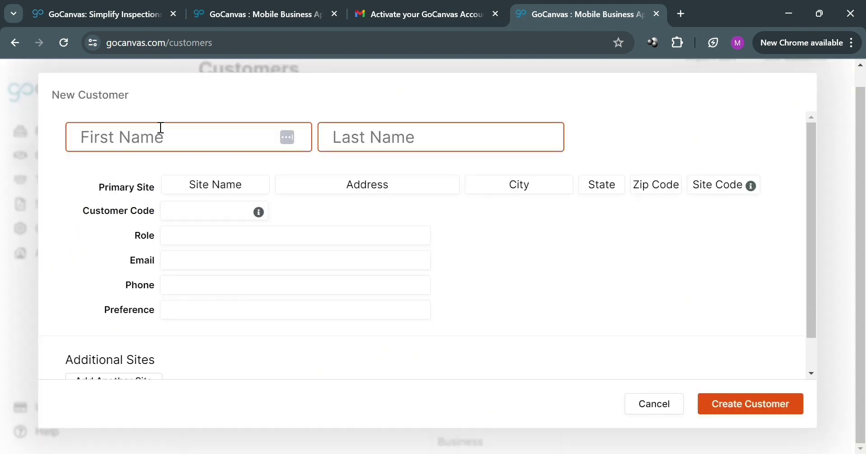
{"action": "type", "text": "Sam"}
{"action": "left_click", "coordinate": [379, 144]}
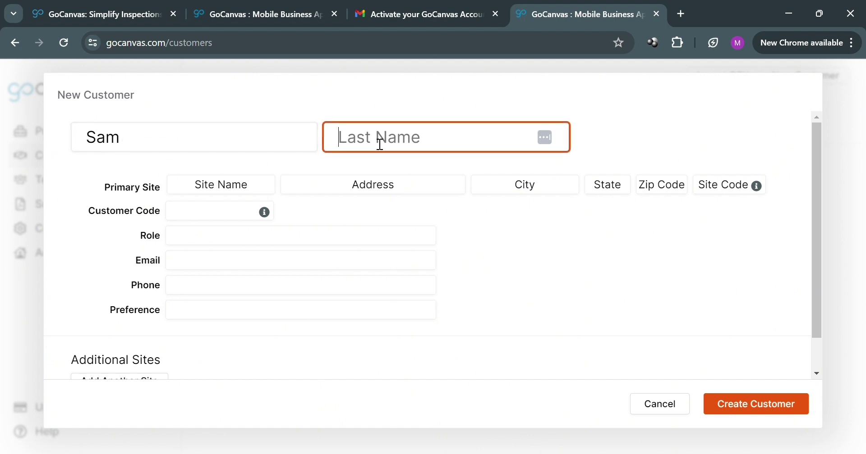
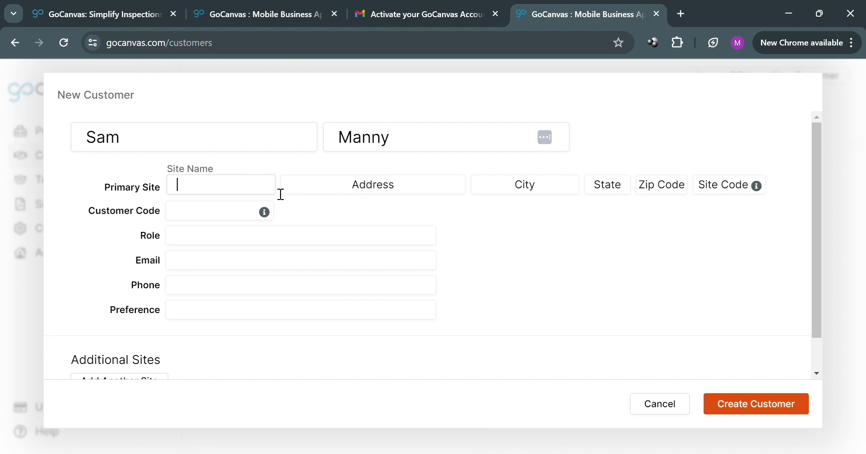
{"action": "left_click", "coordinate": [439, 189]}
{"action": "left_click", "coordinate": [575, 304]}
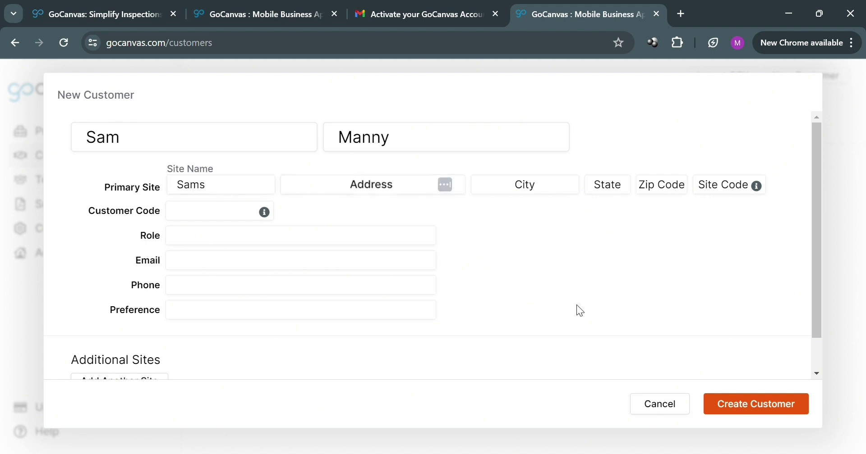
{"action": "scroll", "coordinate": [301, 209], "scroll_direction": "down", "scroll_amount": 2}
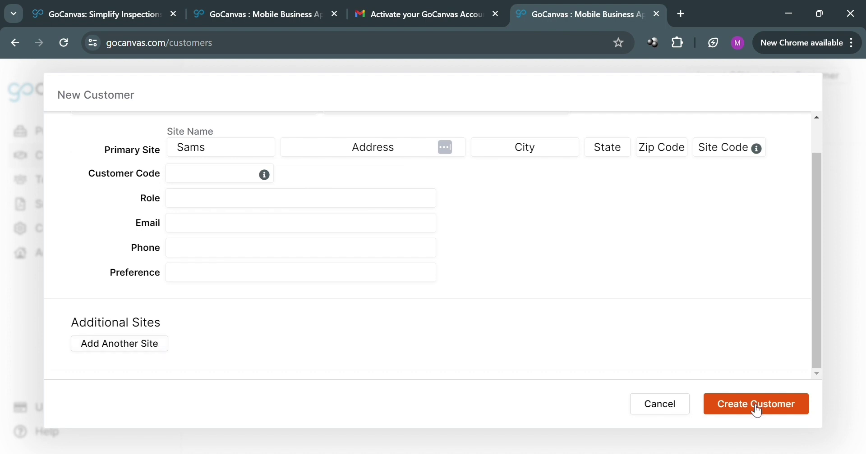
{"action": "left_click", "coordinate": [665, 412]}
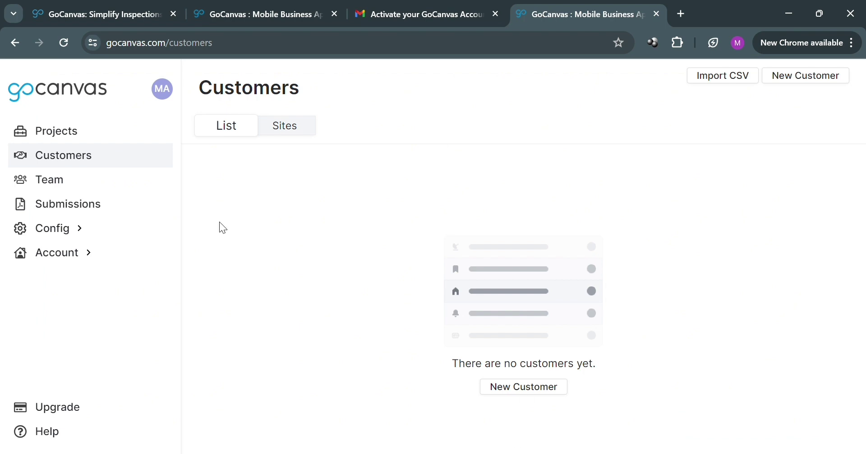
Step: Open the Team Users page and scroll through the billing cycle and active users
{"action": "left_click", "coordinate": [44, 186]}
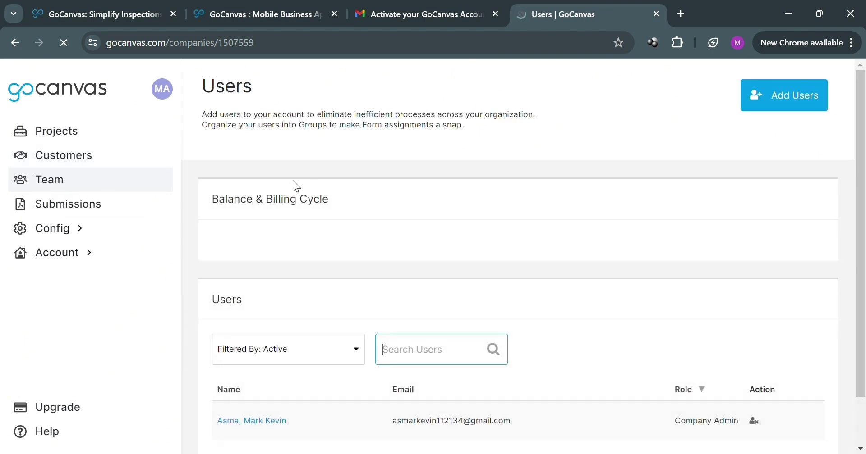
{"action": "scroll", "coordinate": [369, 234], "scroll_direction": "down", "scroll_amount": 1}
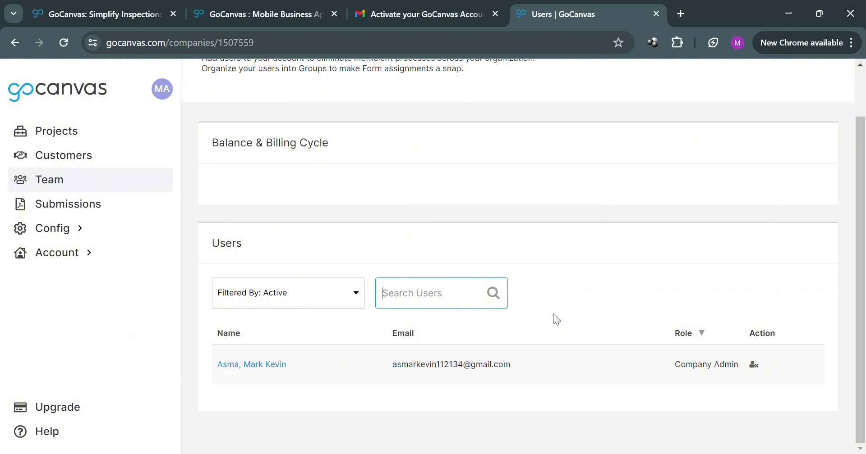
{"action": "scroll", "coordinate": [553, 314], "scroll_direction": "up", "scroll_amount": 2}
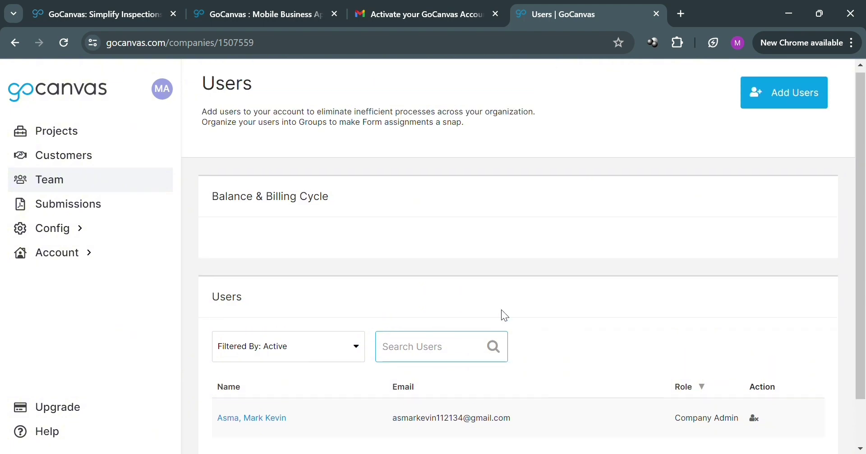
Step: Start adding a new user and enter their first and last name
{"action": "left_click", "coordinate": [793, 107]}
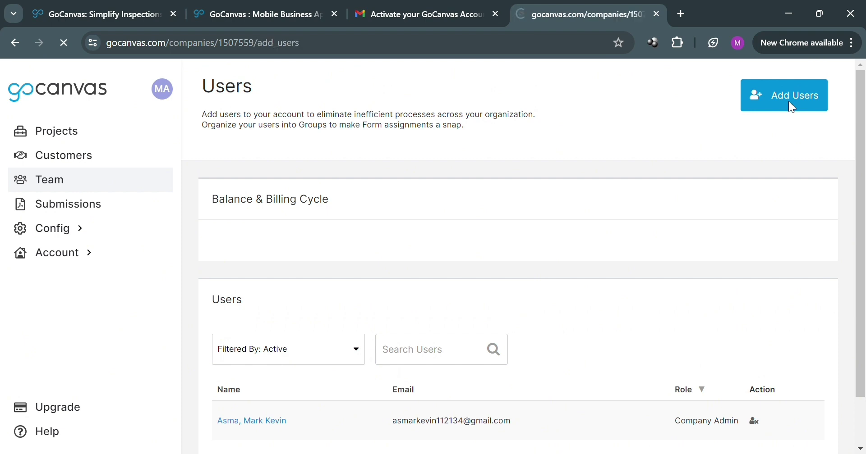
{"action": "scroll", "coordinate": [383, 252], "scroll_direction": "down", "scroll_amount": 3}
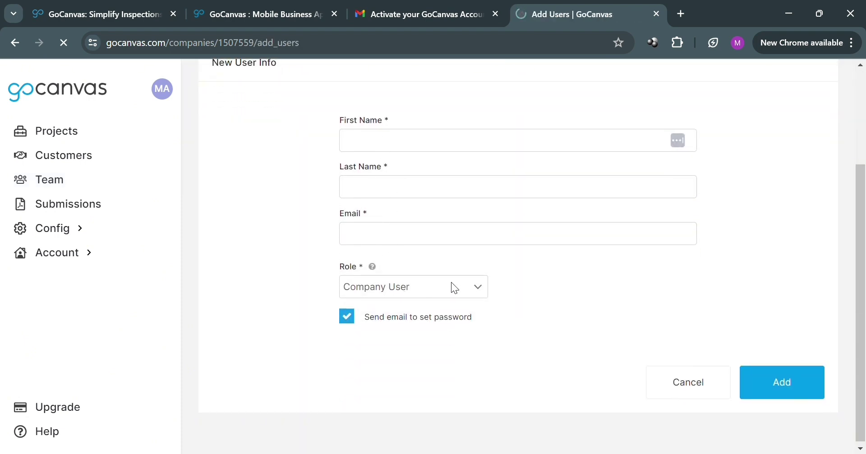
{"action": "left_click", "coordinate": [413, 140]}
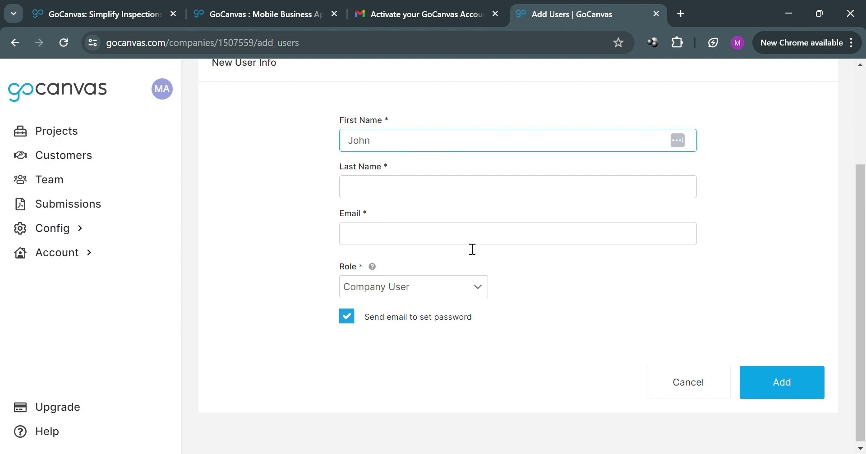
{"action": "left_click", "coordinate": [460, 187]}
Step: Leave the email empty and cancel, returning to the Users list
{"action": "left_click", "coordinate": [435, 239]}
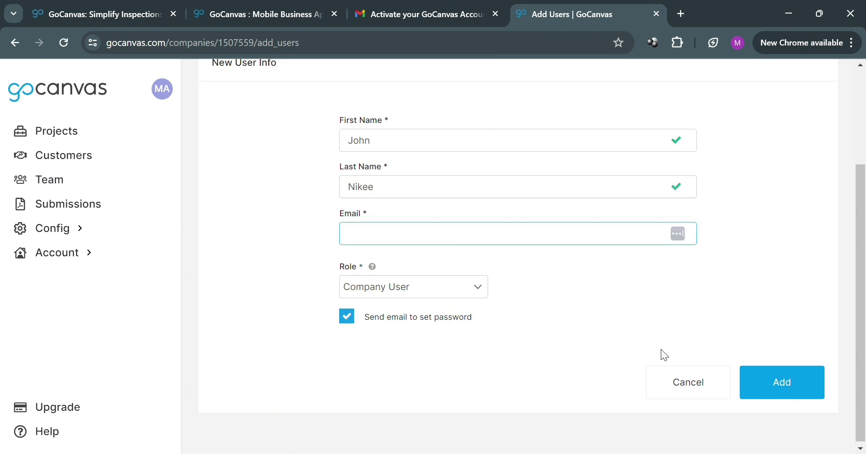
{"action": "left_click", "coordinate": [804, 389]}
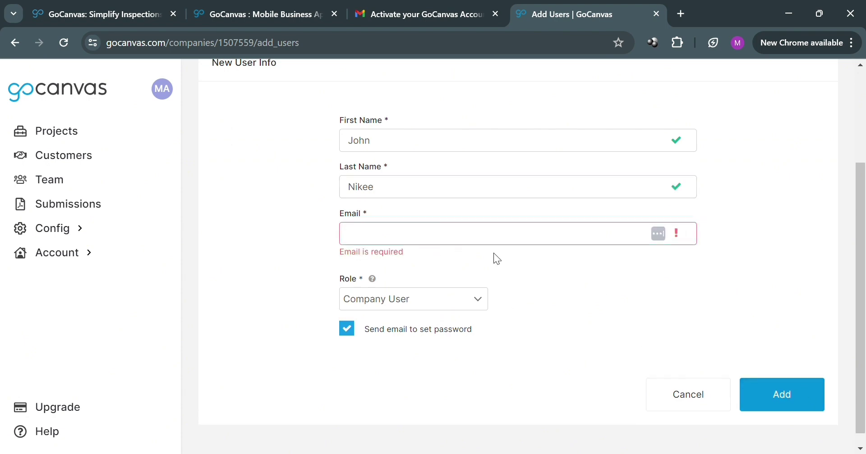
{"action": "left_click", "coordinate": [667, 397]}
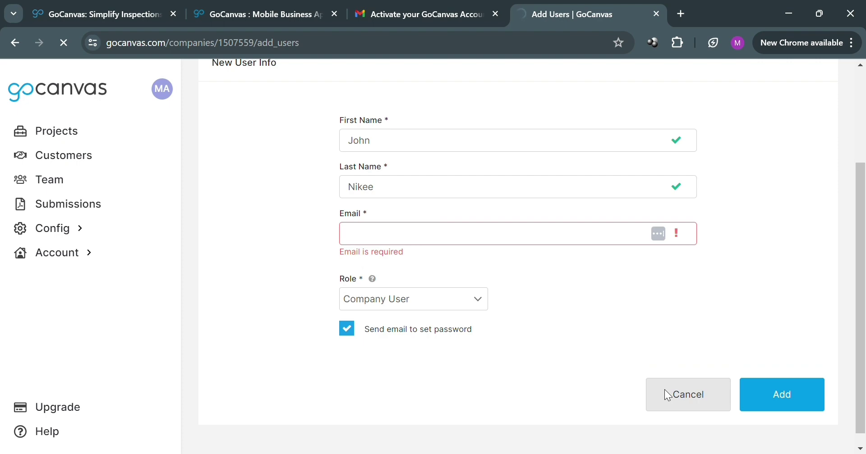
{"action": "scroll", "coordinate": [316, 239], "scroll_direction": "down", "scroll_amount": 2}
{"action": "scroll", "coordinate": [336, 256], "scroll_direction": "up", "scroll_amount": 1}
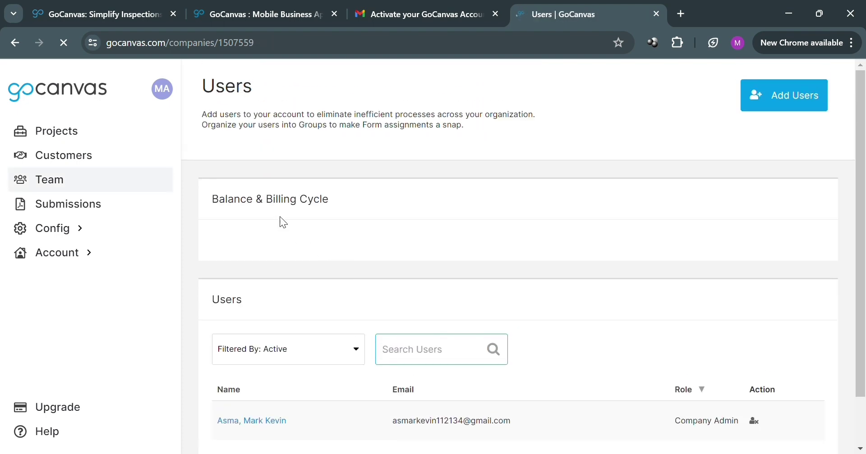
Step: Open the empty Submissions page, then expand the Config section
{"action": "left_click", "coordinate": [89, 205]}
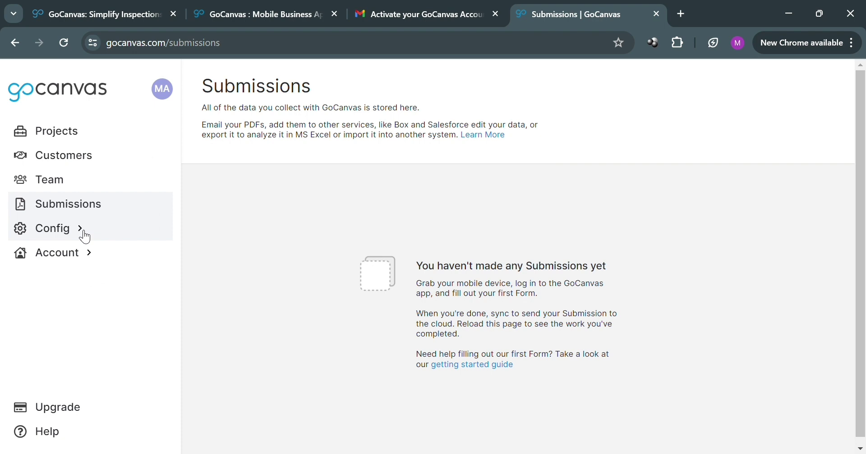
{"action": "left_click", "coordinate": [84, 231]}
Step: Open Reference Data, start adding reference data, then cancel back to the list
{"action": "left_click", "coordinate": [96, 251]}
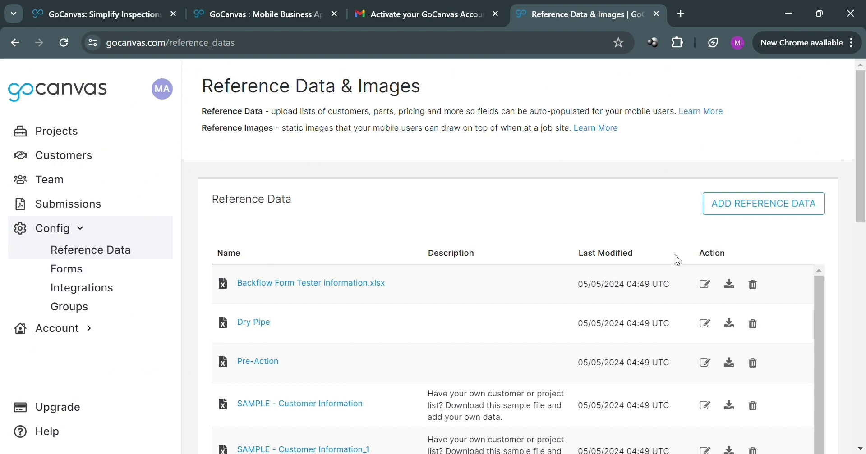
{"action": "scroll", "coordinate": [401, 259], "scroll_direction": "down", "scroll_amount": 2}
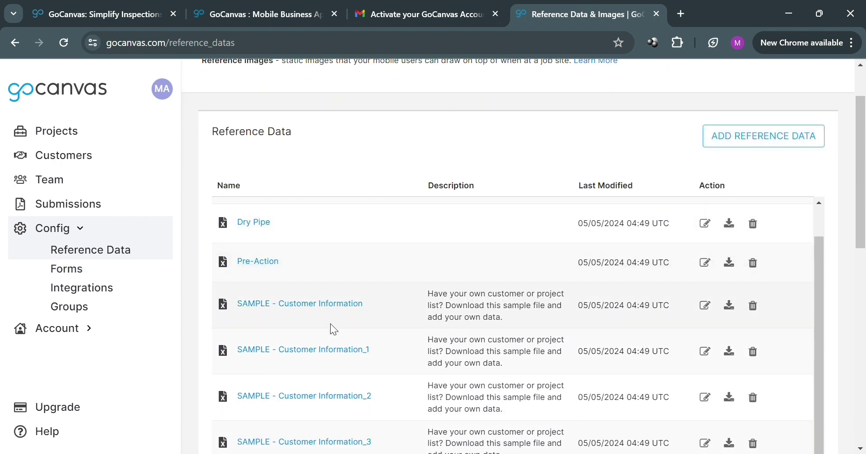
{"action": "scroll", "coordinate": [473, 354], "scroll_direction": "up", "scroll_amount": 2}
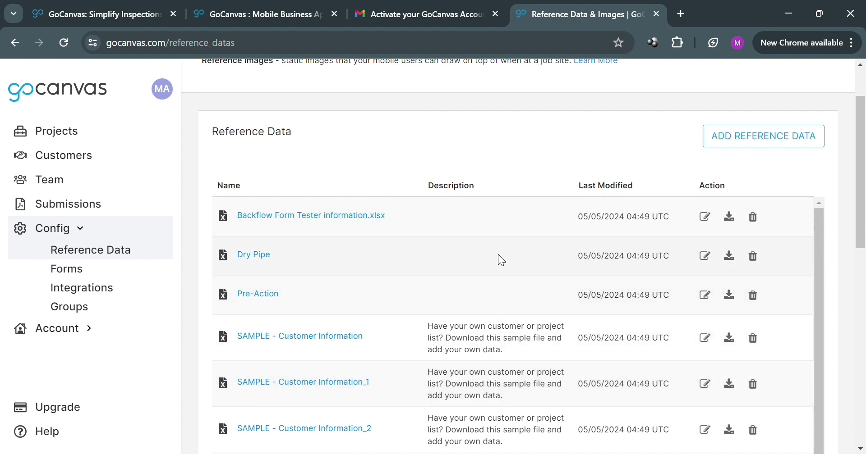
{"action": "left_click", "coordinate": [794, 138]}
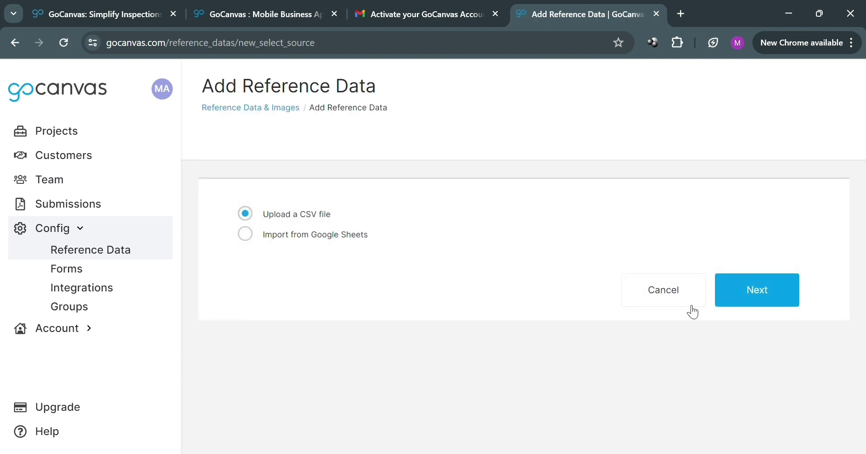
{"action": "left_click", "coordinate": [692, 291]}
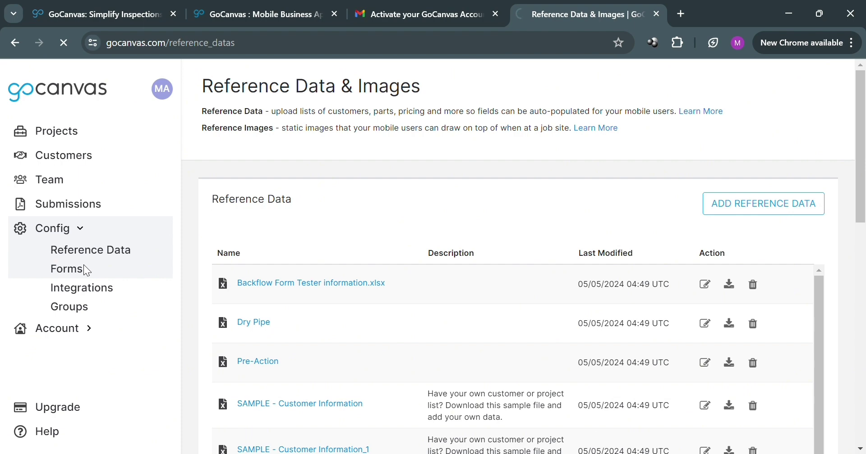
Step: Open the Forms list and show the CREATE NEW form or folder options
{"action": "left_click", "coordinate": [84, 266]}
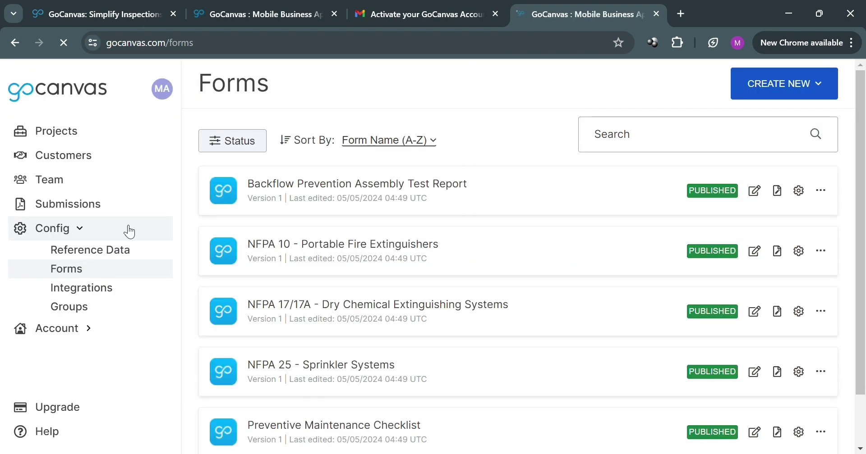
{"action": "scroll", "coordinate": [517, 204], "scroll_direction": "down", "scroll_amount": 2}
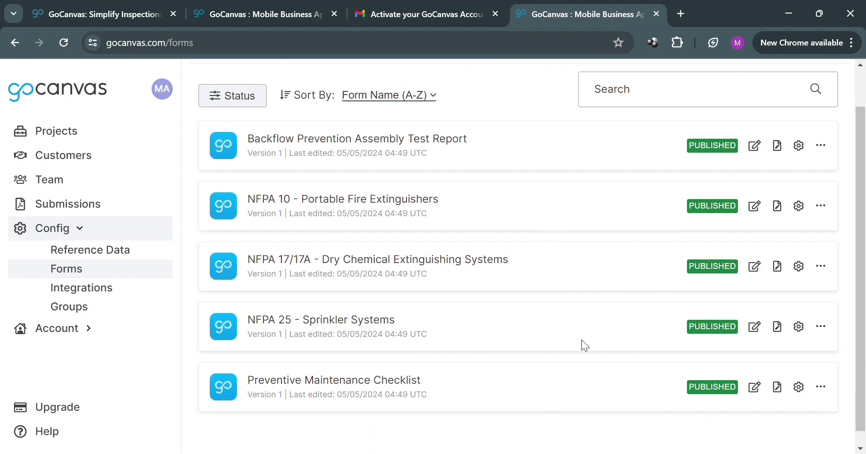
{"action": "scroll", "coordinate": [582, 343], "scroll_direction": "up", "scroll_amount": 2}
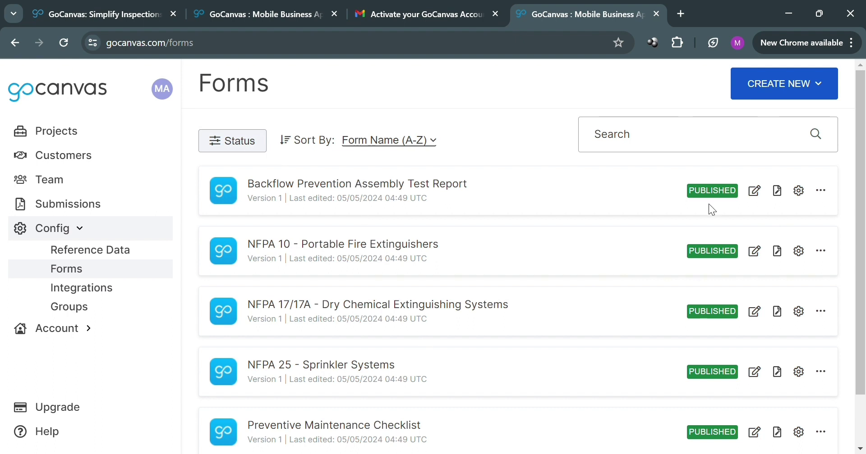
{"action": "left_click", "coordinate": [791, 90]}
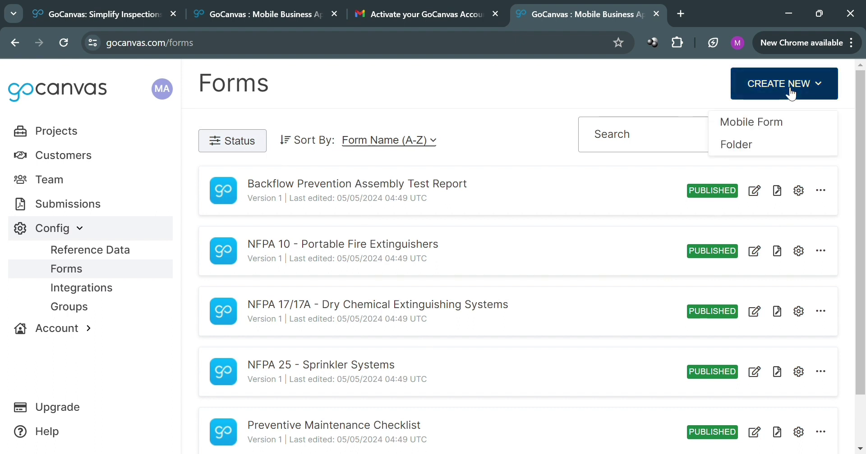
Step: Create a new Mobile Form and put a New Multiple Choice field on its first screen
{"action": "left_click", "coordinate": [780, 128]}
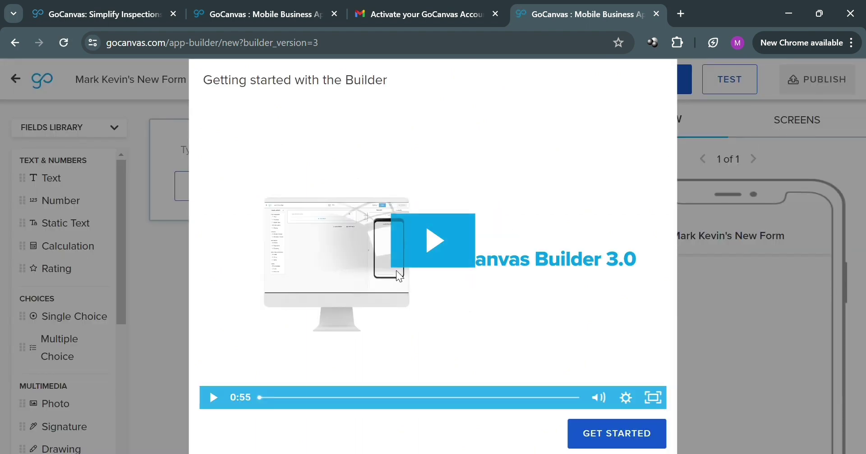
{"action": "left_click", "coordinate": [640, 436]}
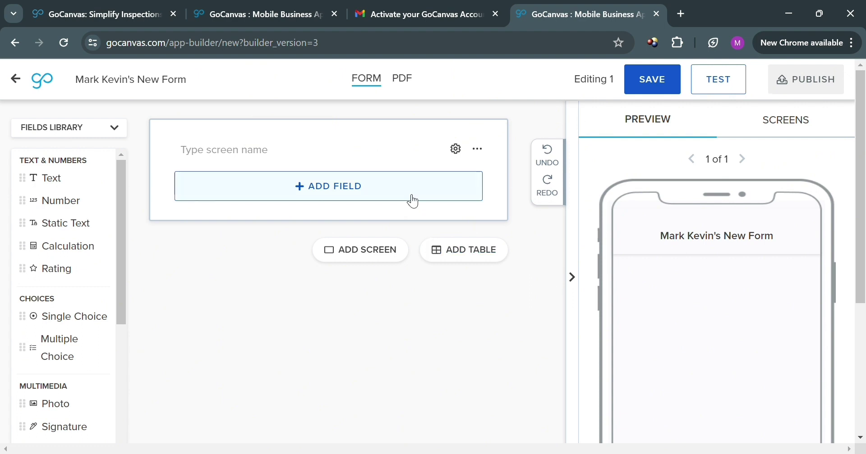
{"action": "left_click", "coordinate": [415, 194]}
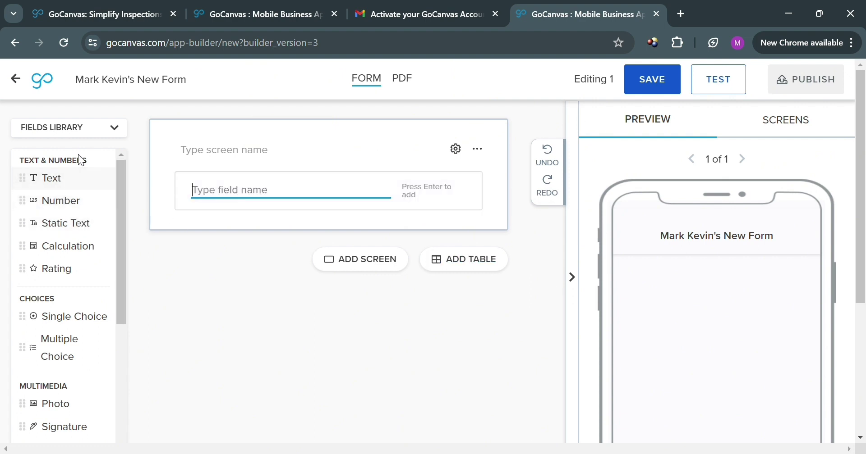
{"action": "scroll", "coordinate": [72, 294], "scroll_direction": "down", "scroll_amount": 10}
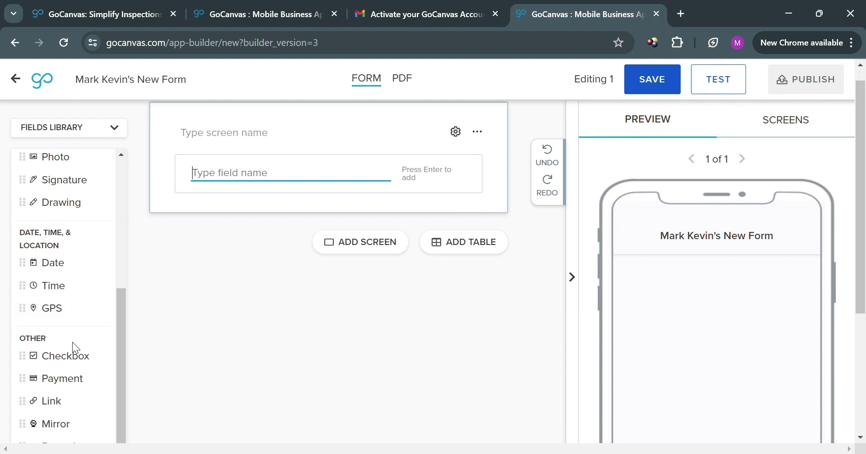
{"action": "scroll", "coordinate": [82, 400], "scroll_direction": "up", "scroll_amount": 10}
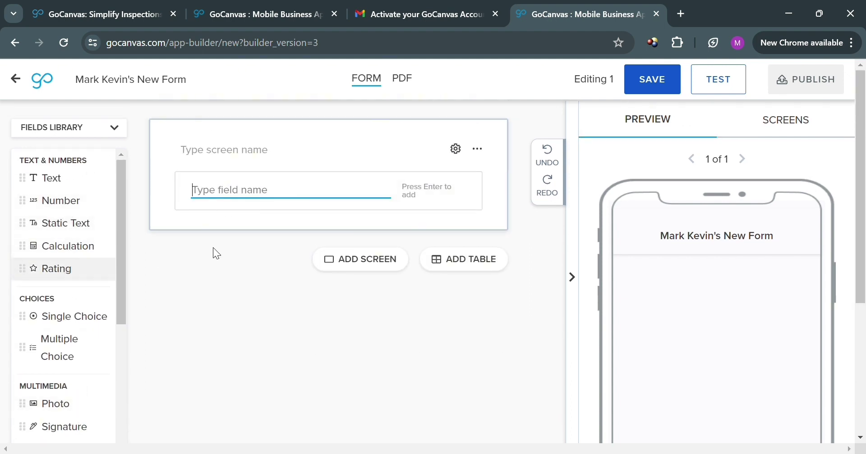
{"action": "left_click", "coordinate": [456, 262]}
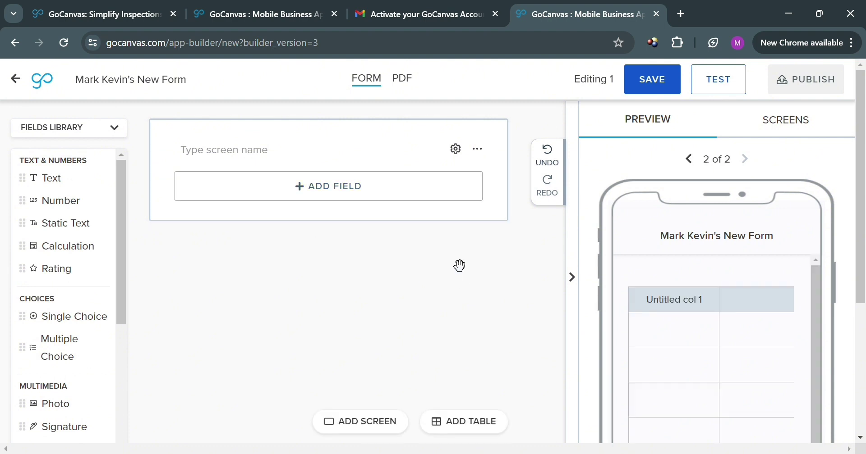
{"action": "scroll", "coordinate": [461, 369], "scroll_direction": "down", "scroll_amount": 2}
{"action": "scroll", "coordinate": [467, 370], "scroll_direction": "up", "scroll_amount": 2}
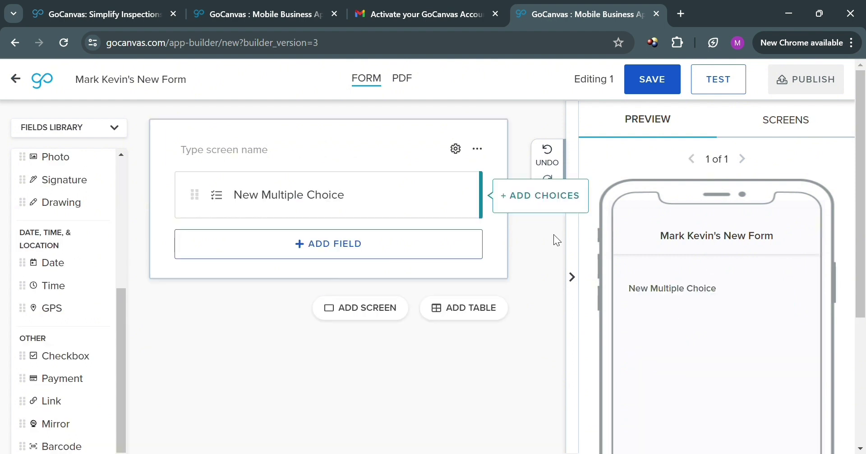
Step: Name the first screen 'Questionaire'
{"action": "left_click", "coordinate": [252, 157]}
{"action": "type", "text": "Questina"}
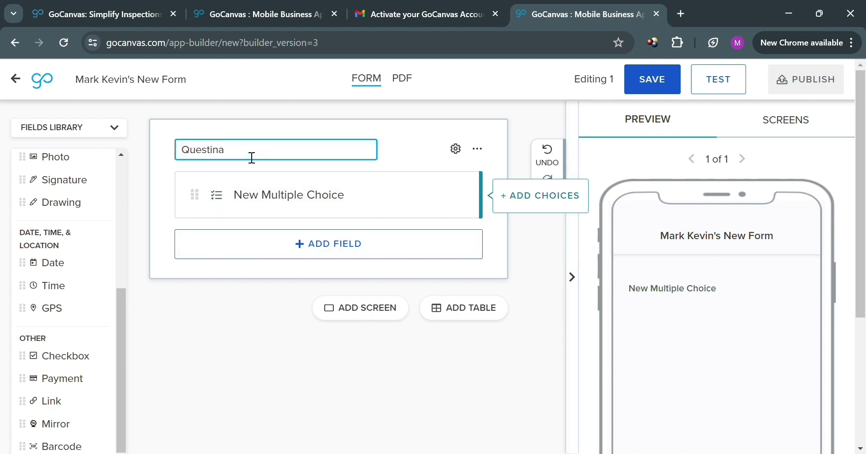
{"action": "type", "text": "ire"}
{"action": "key", "text": "Left"}
{"action": "key", "text": "Left"}
{"action": "key", "text": "Left"}
{"action": "key", "text": "Left"}
{"action": "key", "text": "Left"}
{"action": "type", "text": "o"}
{"action": "key", "text": "Return"}
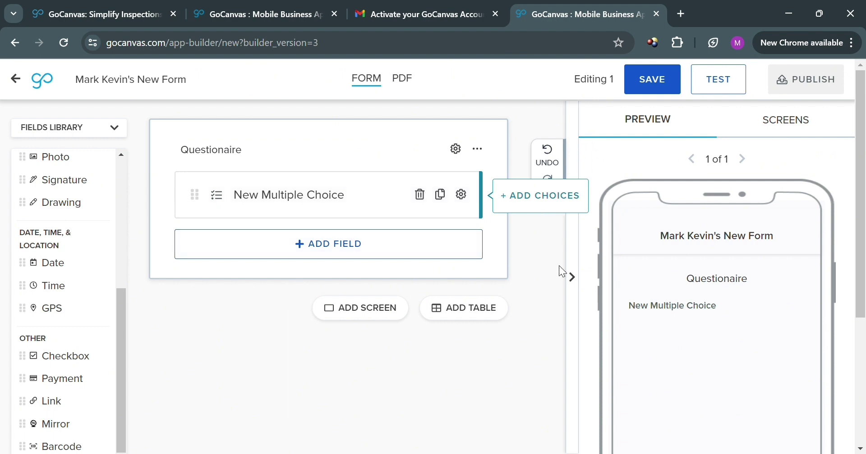
Step: Add a table screen after the Questionaire screen
{"action": "scroll", "coordinate": [512, 344], "scroll_direction": "down", "scroll_amount": 4}
{"action": "scroll", "coordinate": [514, 345], "scroll_direction": "up", "scroll_amount": 4}
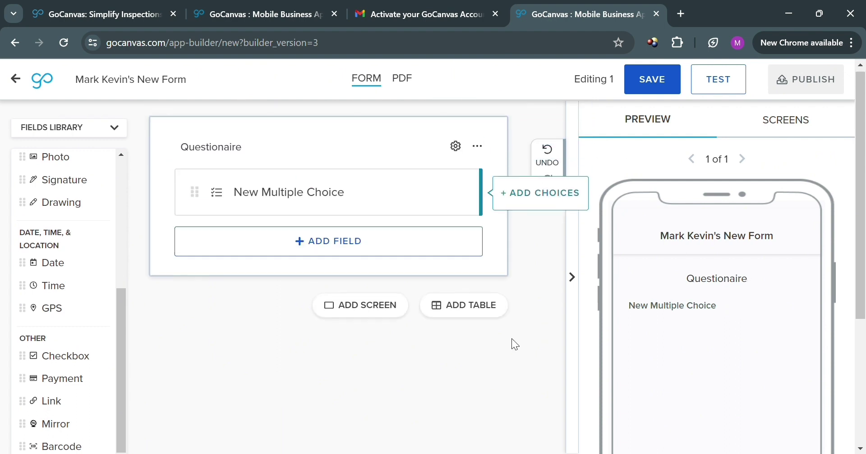
{"action": "left_click", "coordinate": [469, 307]}
Step: Add New GPS, New Time and New Date columns to the table beside Untitled col 1
{"action": "scroll", "coordinate": [429, 290], "scroll_direction": "down", "scroll_amount": 4}
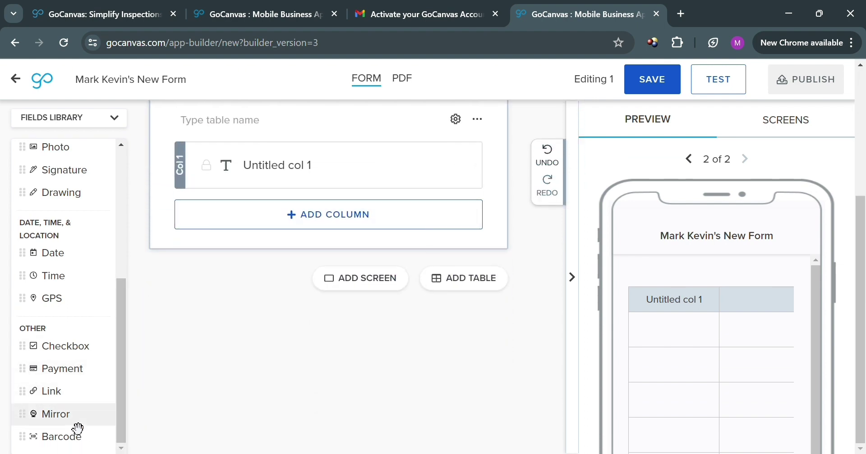
{"action": "left_click", "coordinate": [76, 303]}
{"action": "left_click", "coordinate": [76, 293]}
{"action": "left_click", "coordinate": [77, 271]}
{"action": "scroll", "coordinate": [74, 270], "scroll_direction": "up", "scroll_amount": 5}
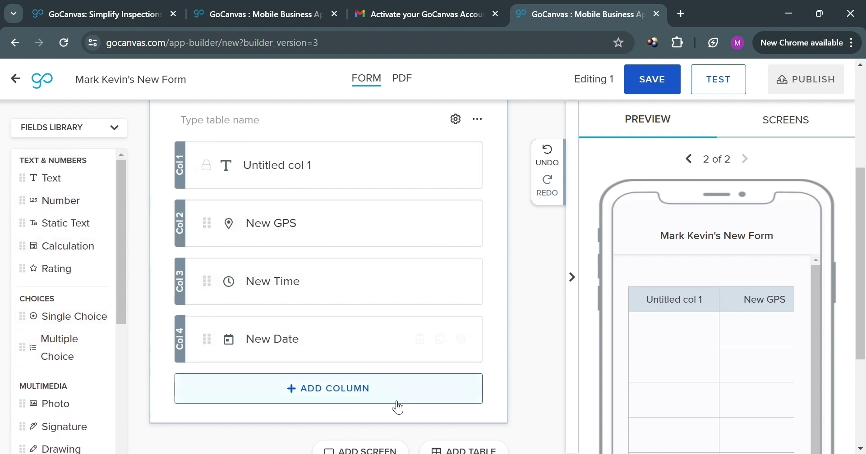
{"action": "scroll", "coordinate": [396, 406], "scroll_direction": "down", "scroll_amount": 4}
{"action": "scroll", "coordinate": [386, 412], "scroll_direction": "up", "scroll_amount": 7}
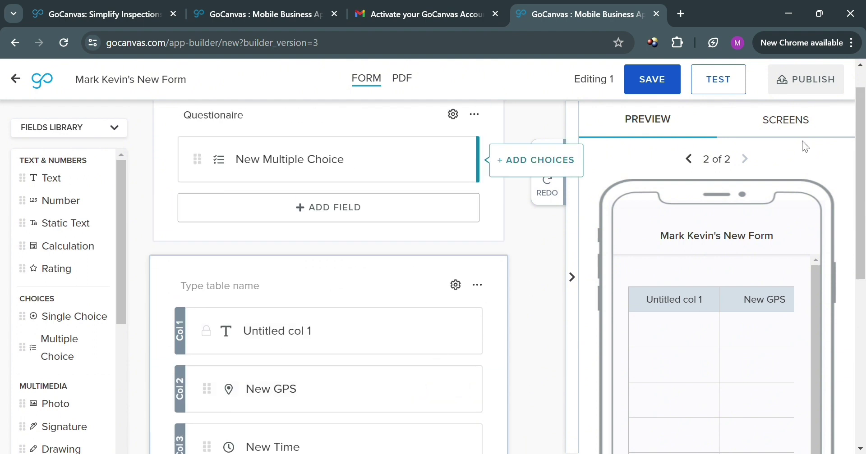
Step: Save the form as version 1, cancel publishing, and return to the Forms list
{"action": "left_click", "coordinate": [661, 89]}
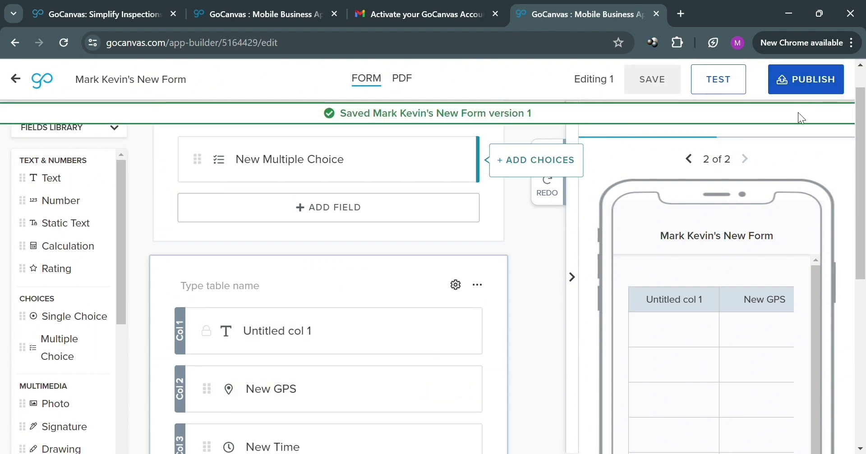
{"action": "left_click", "coordinate": [814, 85]}
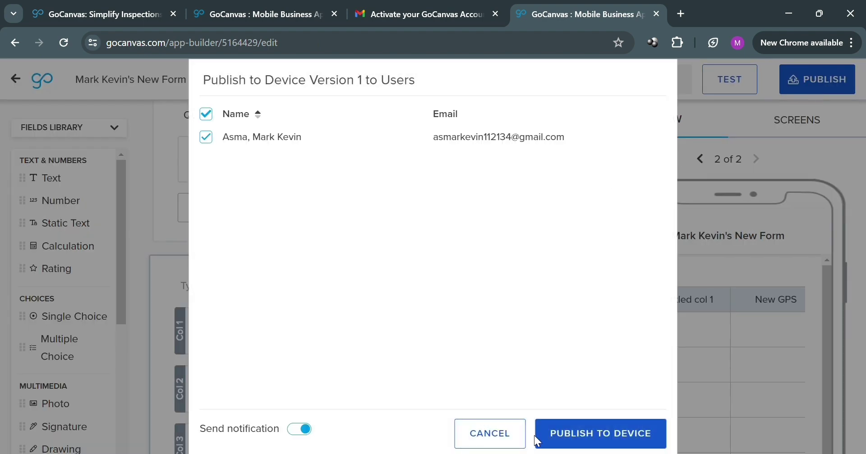
{"action": "left_click", "coordinate": [489, 434]}
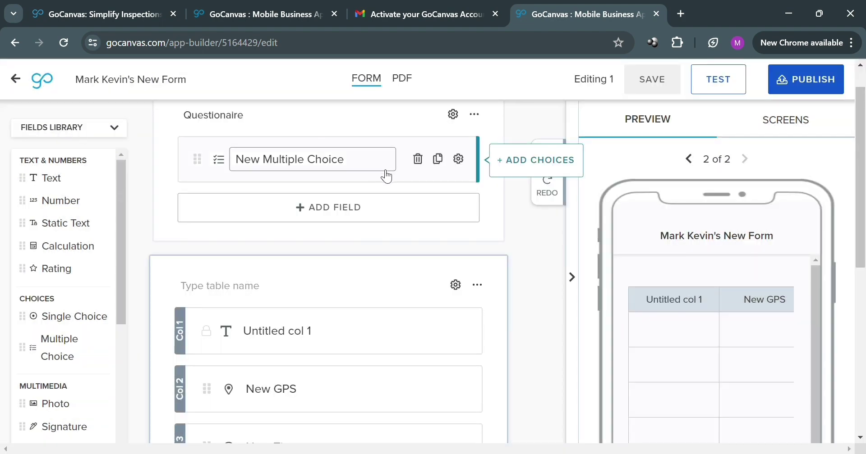
{"action": "left_click", "coordinate": [18, 80]}
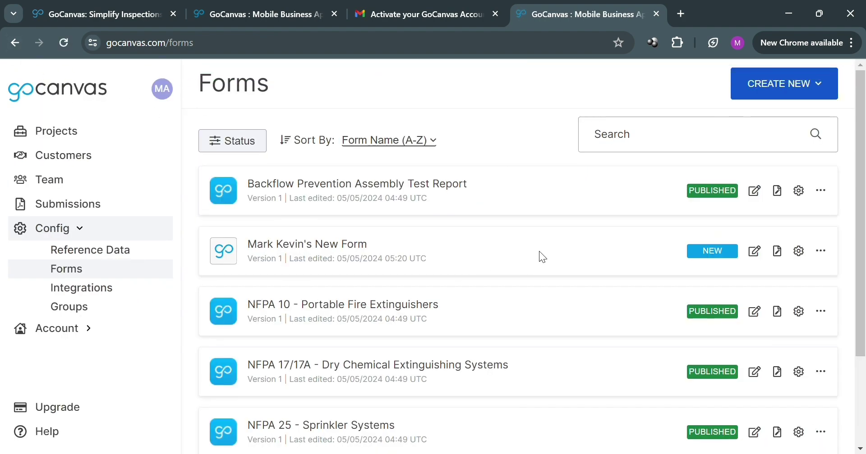
Step: Open the Integrations page under Config from the Forms list
{"action": "scroll", "coordinate": [555, 252], "scroll_direction": "down", "scroll_amount": 3}
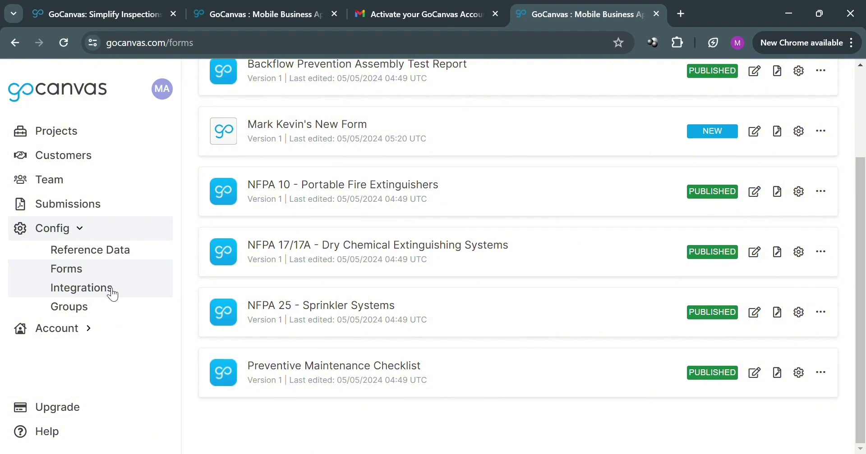
{"action": "left_click", "coordinate": [112, 293]}
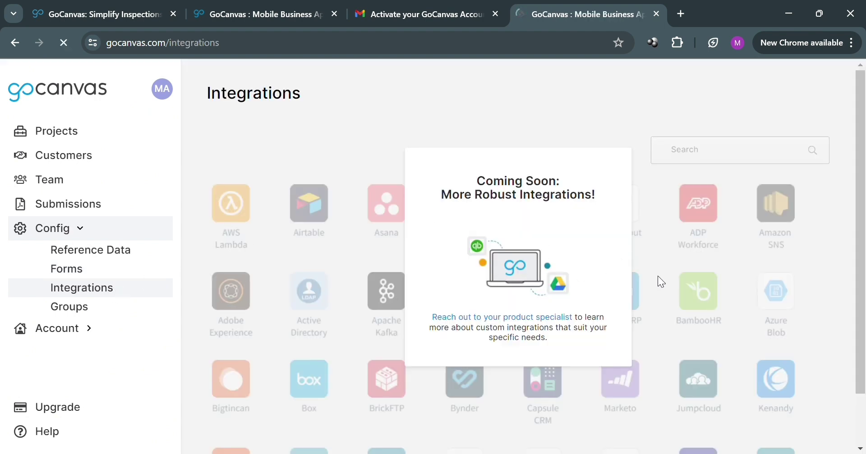
Step: Browse the coming-soon integrations, then open the empty Groups page under Config
{"action": "scroll", "coordinate": [469, 244], "scroll_direction": "down", "scroll_amount": 1}
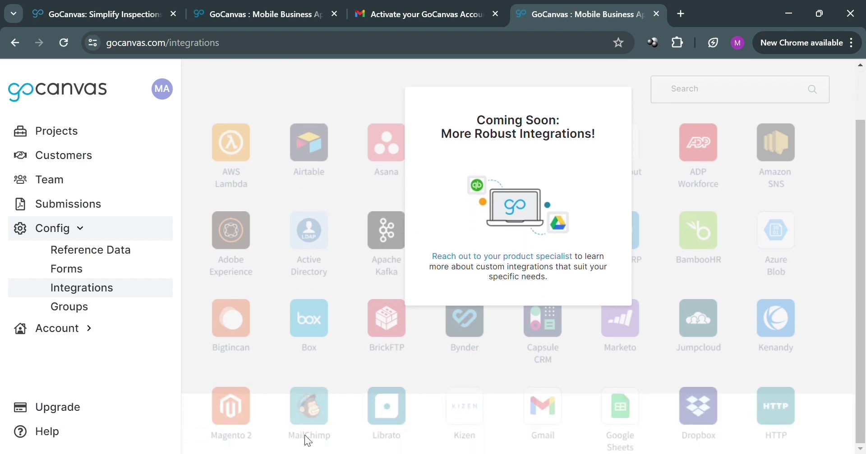
{"action": "scroll", "coordinate": [698, 418], "scroll_direction": "up", "scroll_amount": 1}
{"action": "scroll", "coordinate": [697, 418], "scroll_direction": "down", "scroll_amount": 1}
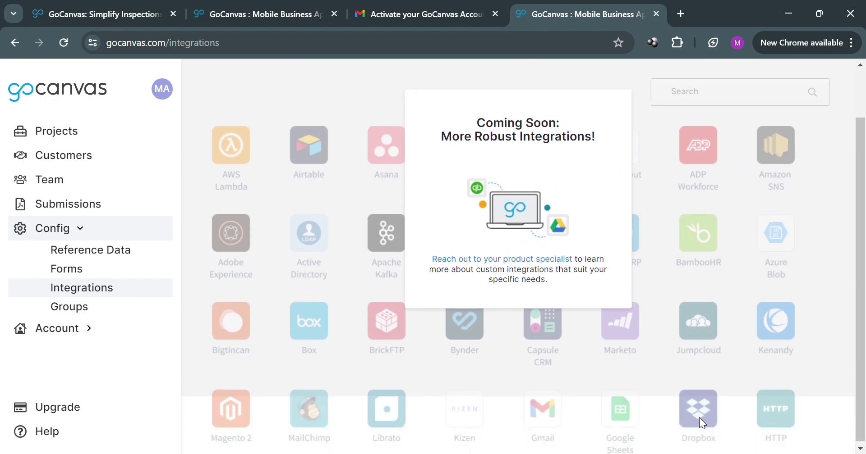
{"action": "left_click", "coordinate": [73, 307]}
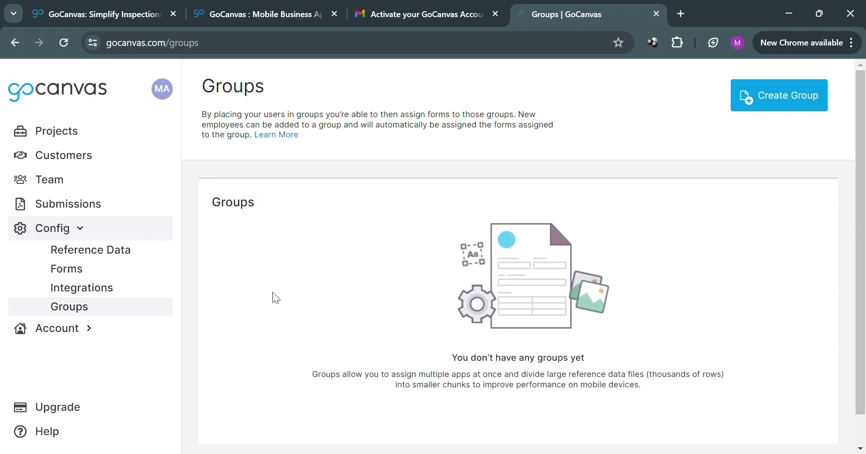
Step: Cancel a blank Create Group form and expand the Account section in the sidebar
{"action": "scroll", "coordinate": [541, 288], "scroll_direction": "down", "scroll_amount": 1}
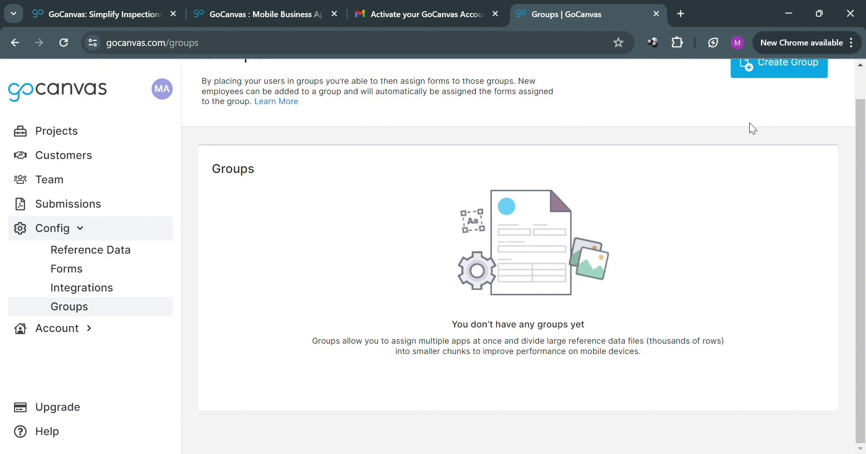
{"action": "scroll", "coordinate": [750, 127], "scroll_direction": "up", "scroll_amount": 1}
{"action": "left_click", "coordinate": [801, 97]}
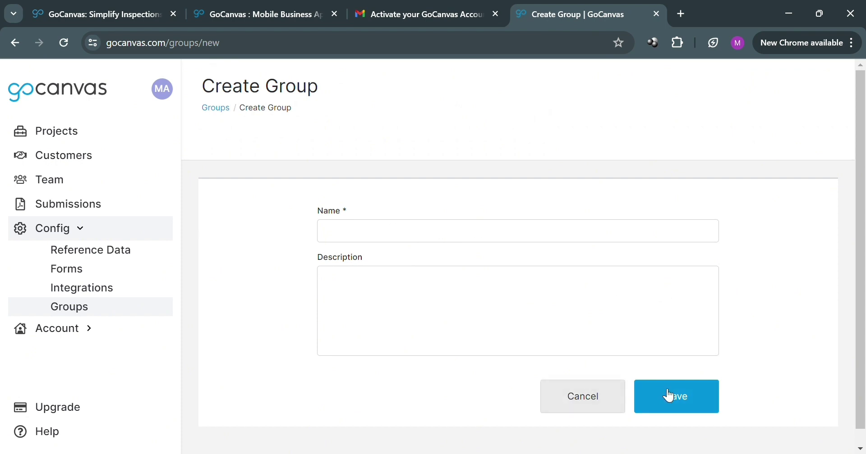
{"action": "left_click", "coordinate": [592, 392]}
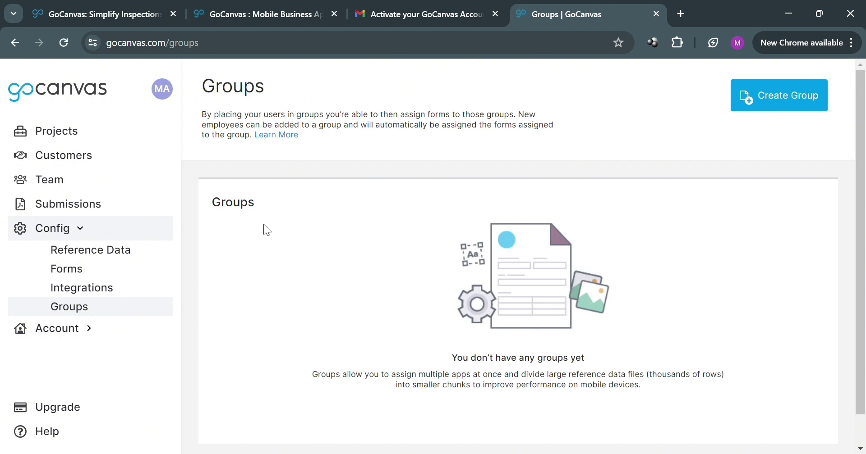
{"action": "left_click", "coordinate": [77, 325]}
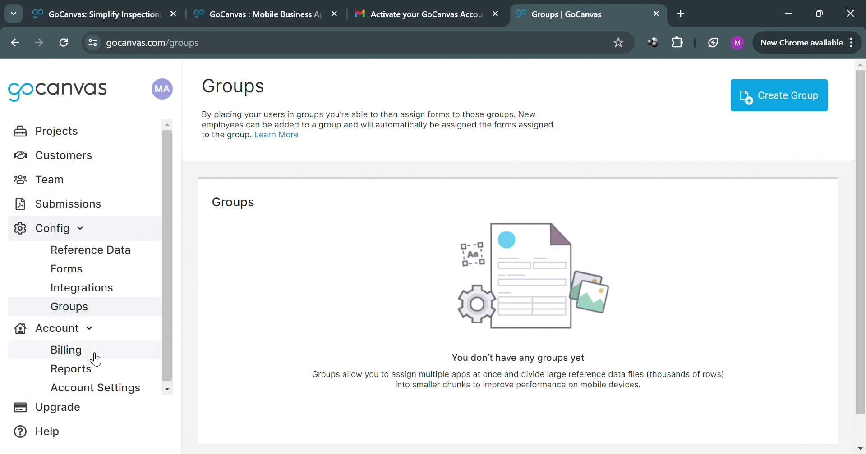
Step: Visit the Billing, Reports and Account Settings pages, then go to Pricing Plans via Upgrade
{"action": "left_click", "coordinate": [71, 354]}
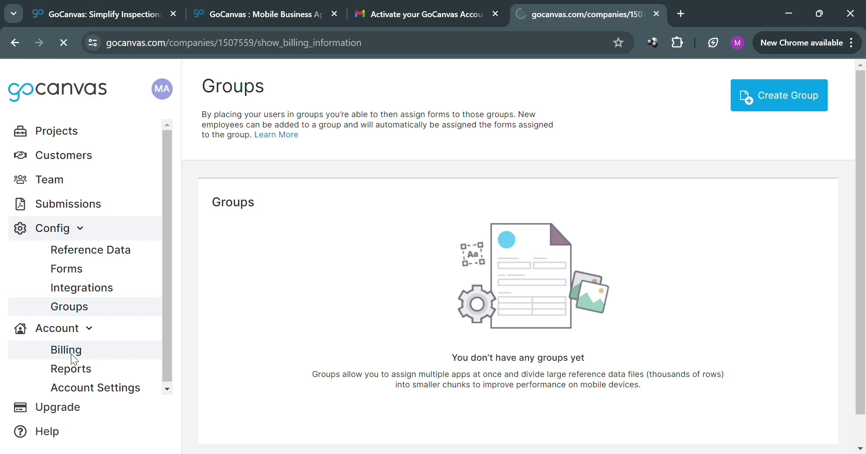
{"action": "scroll", "coordinate": [305, 333], "scroll_direction": "down", "scroll_amount": 3}
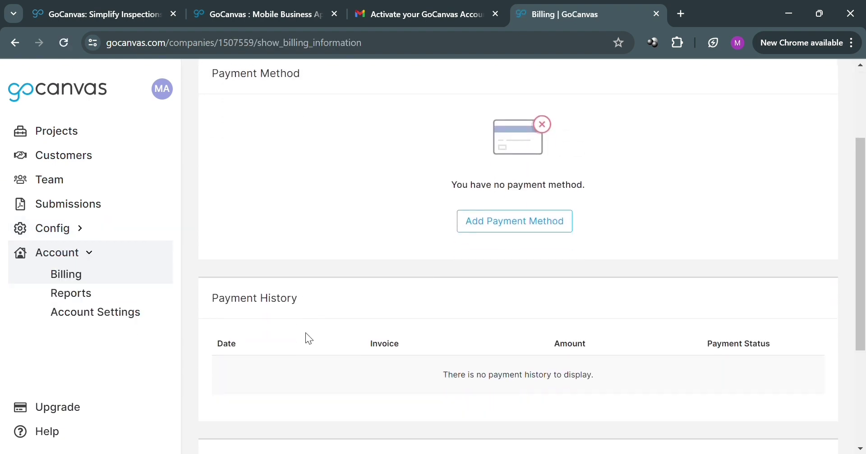
{"action": "left_click", "coordinate": [103, 298]}
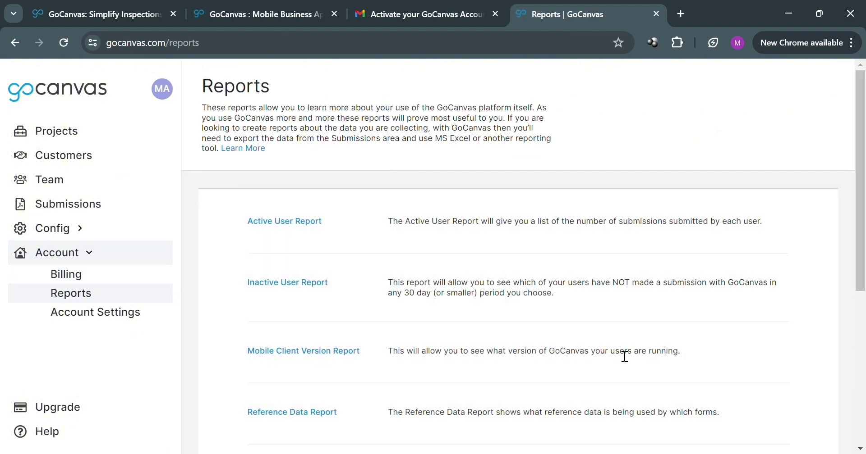
{"action": "left_click", "coordinate": [70, 315]}
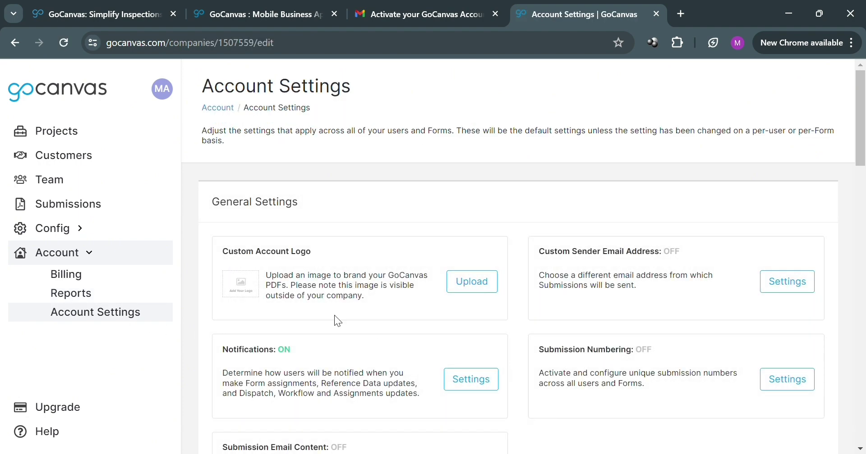
{"action": "scroll", "coordinate": [416, 286], "scroll_direction": "down", "scroll_amount": 2}
{"action": "scroll", "coordinate": [382, 313], "scroll_direction": "up", "scroll_amount": 2}
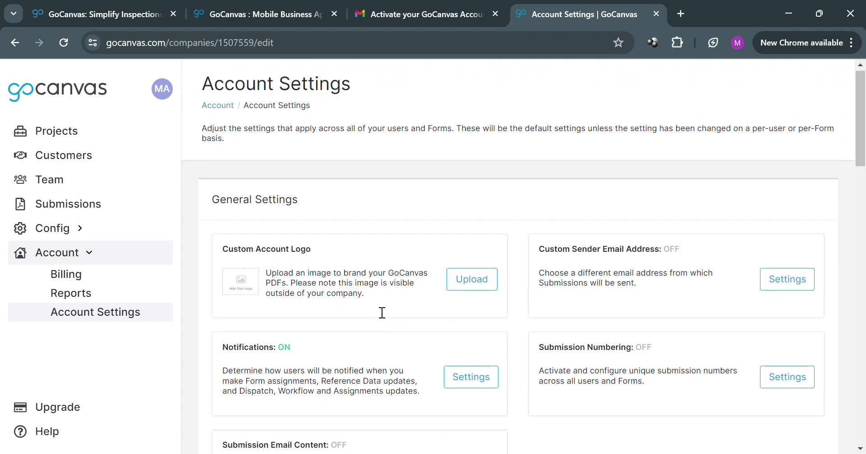
{"action": "scroll", "coordinate": [181, 334], "scroll_direction": "down", "scroll_amount": 2}
{"action": "left_click", "coordinate": [62, 413]}
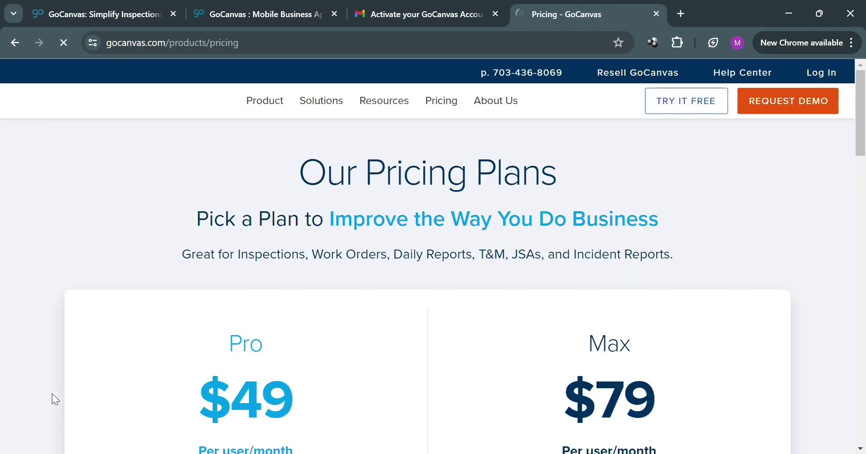
Step: Scroll the Pricing page to compare Pro ($49) and Max ($79) plan features
{"action": "scroll", "coordinate": [297, 355], "scroll_direction": "down", "scroll_amount": 5}
{"action": "scroll", "coordinate": [318, 339], "scroll_direction": "up", "scroll_amount": 3}
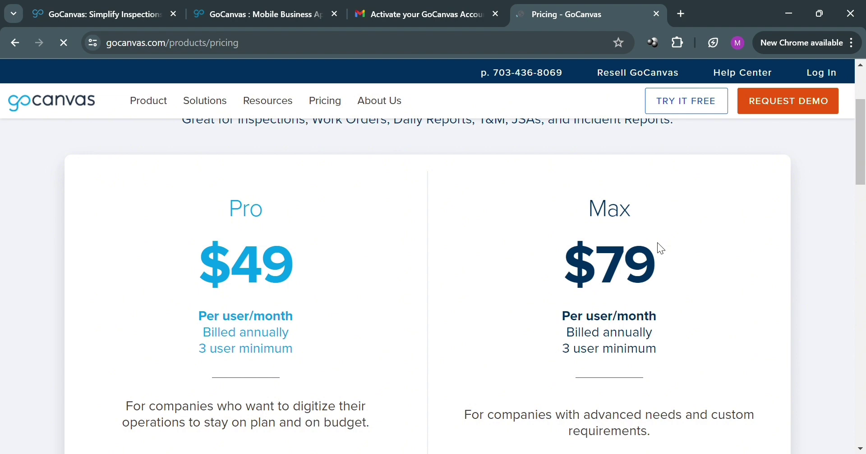
{"action": "scroll", "coordinate": [664, 289], "scroll_direction": "down", "scroll_amount": 4}
{"action": "scroll", "coordinate": [541, 325], "scroll_direction": "down", "scroll_amount": 4}
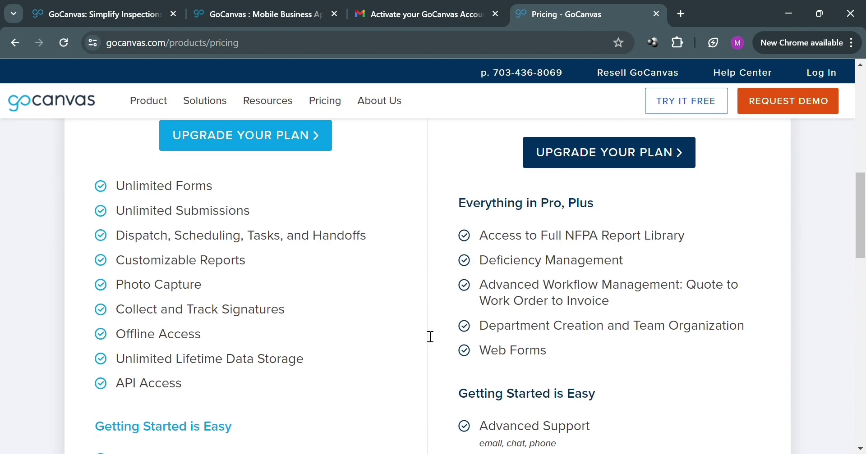